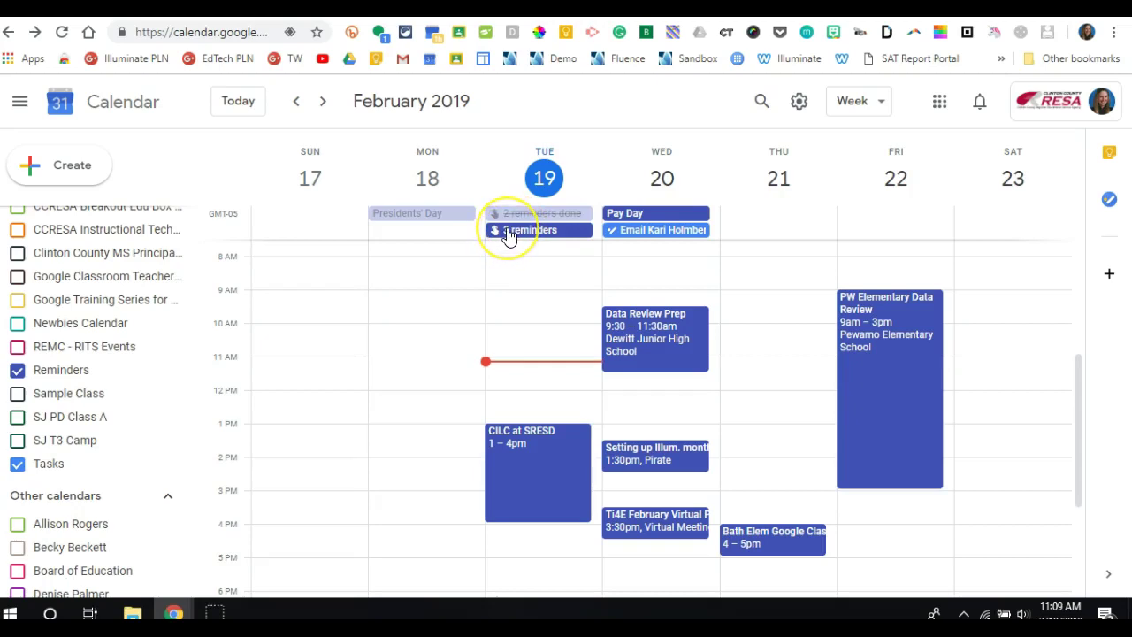
Mark the "Deadline for Ti4E Needs Assessment" reminder on Tuesday, February 19 as done
left_click(508, 232)
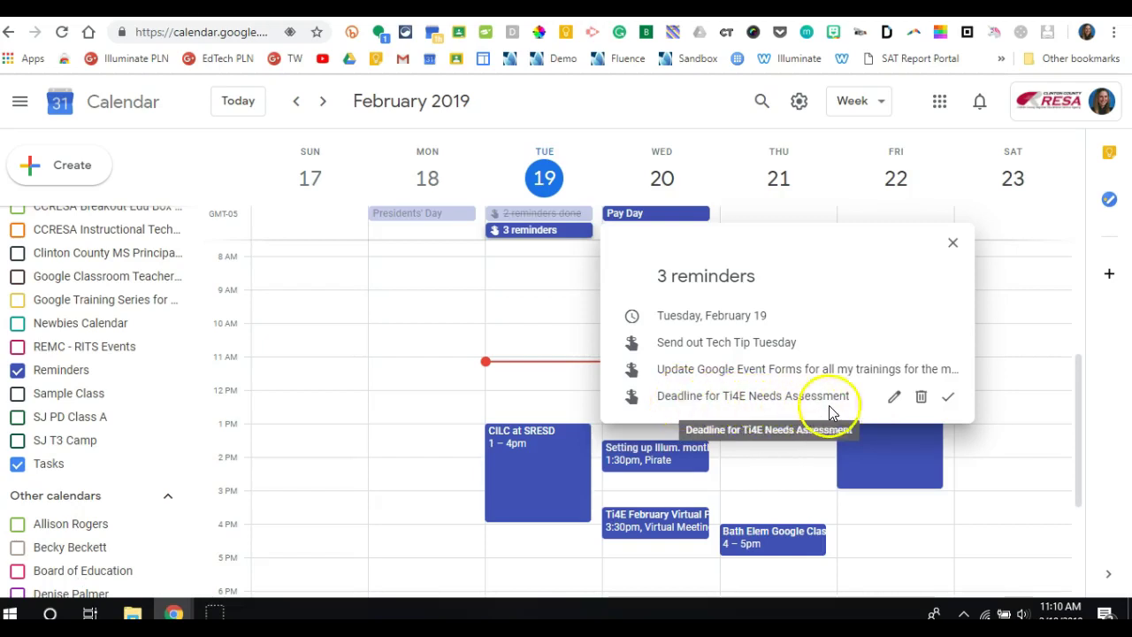
left_click(947, 399)
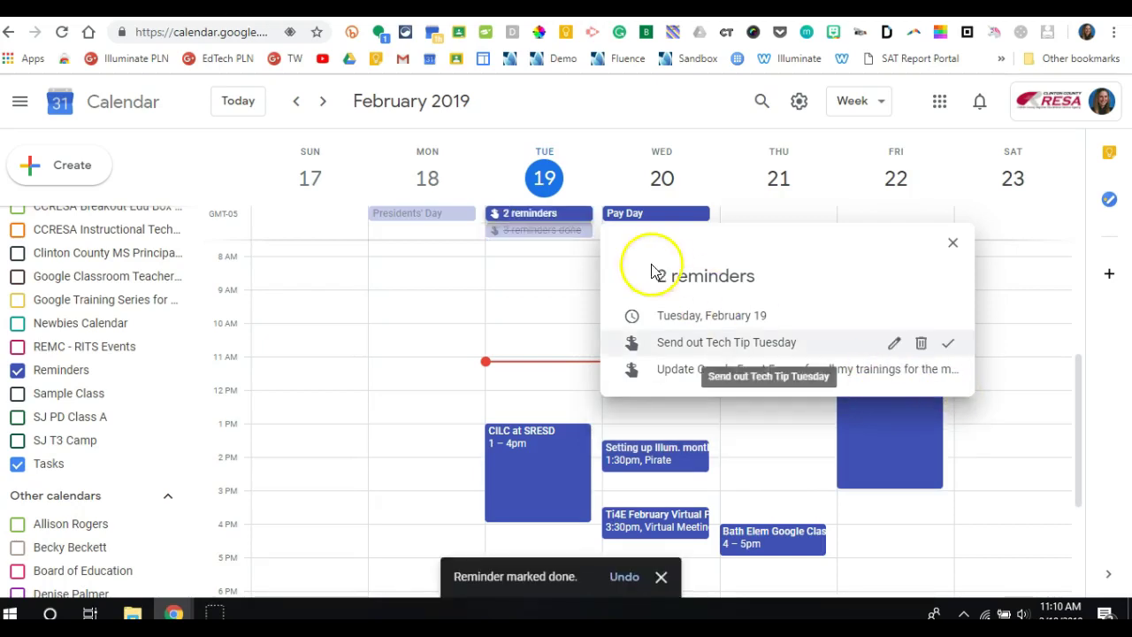
Restore the "Deadline for Ti4E Needs Assessment" reminder from Tuesday's completed reminders, check it among the active reminders and close the list
left_click(530, 230)
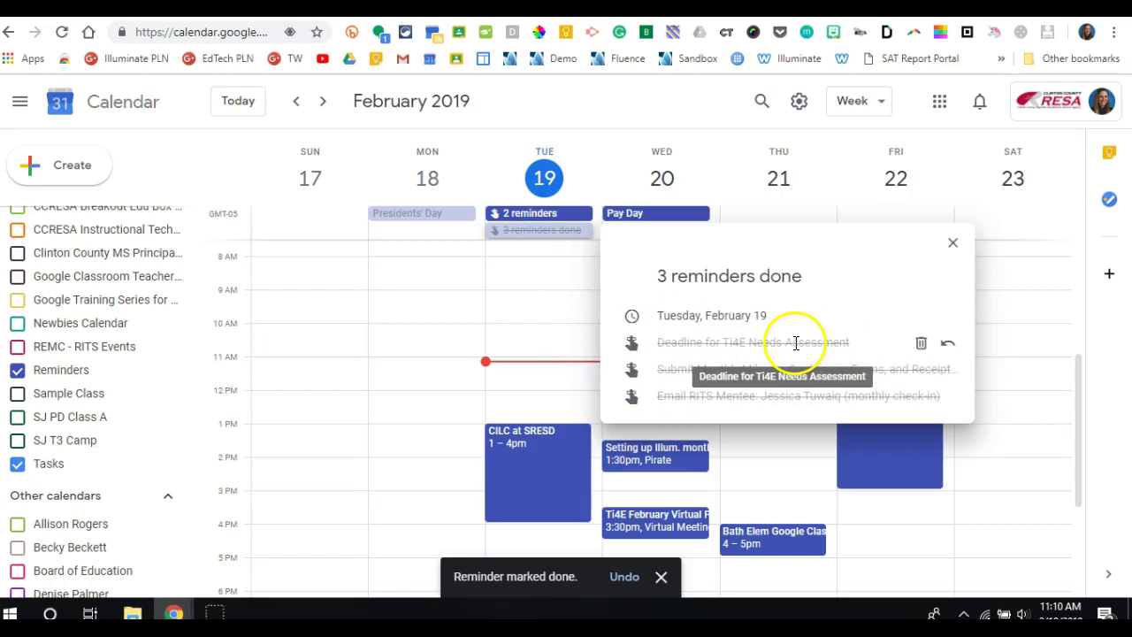
left_click(949, 344)
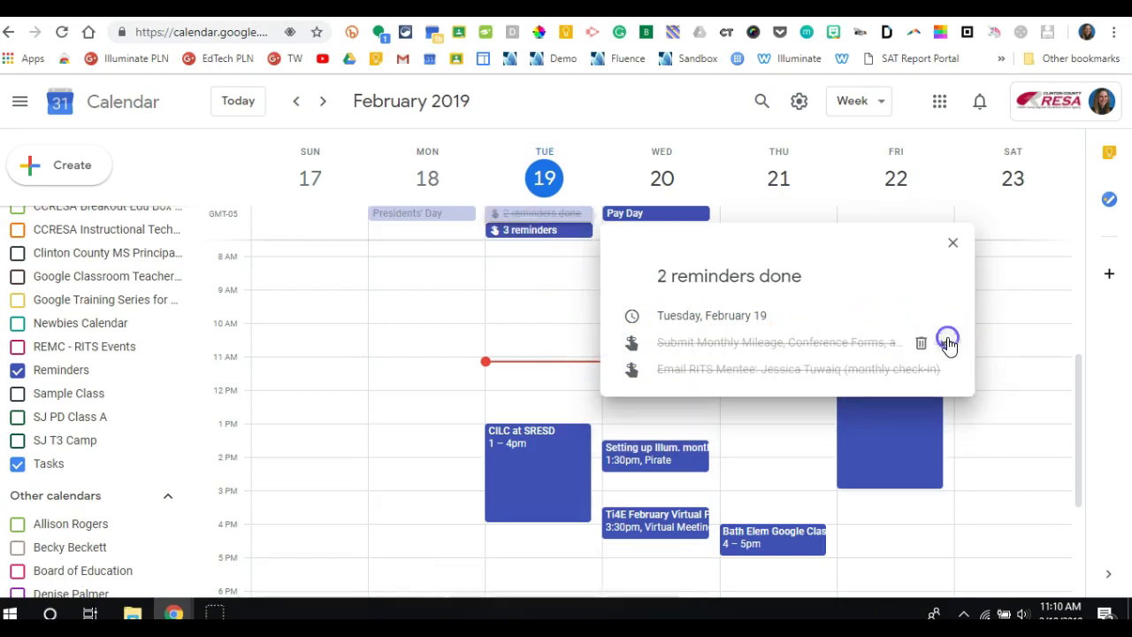
left_click(531, 232)
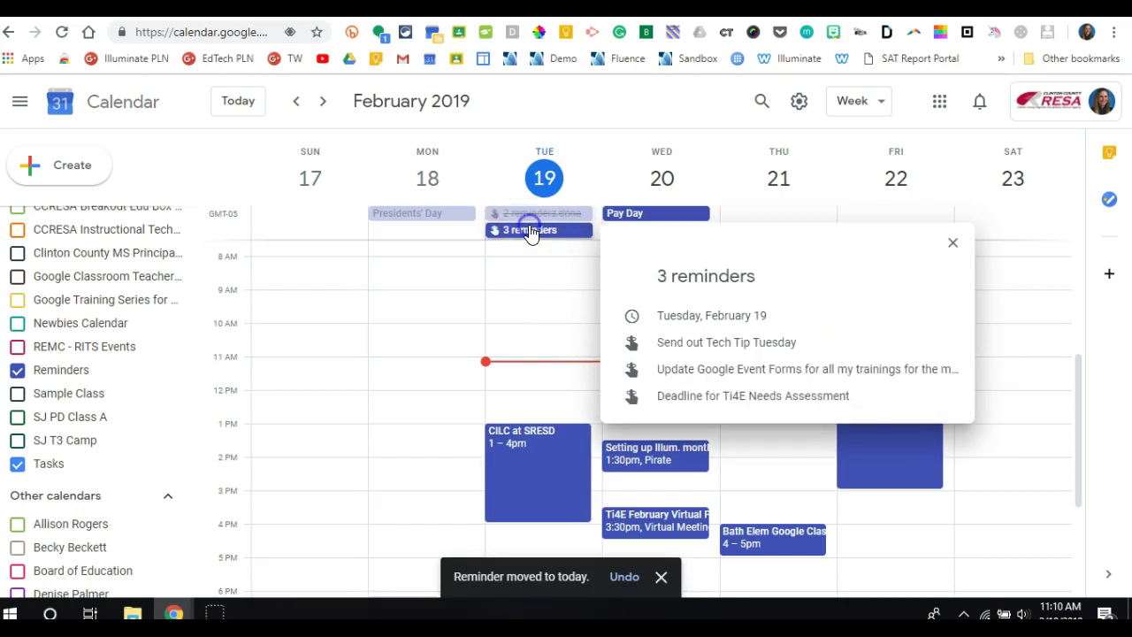
left_click(952, 242)
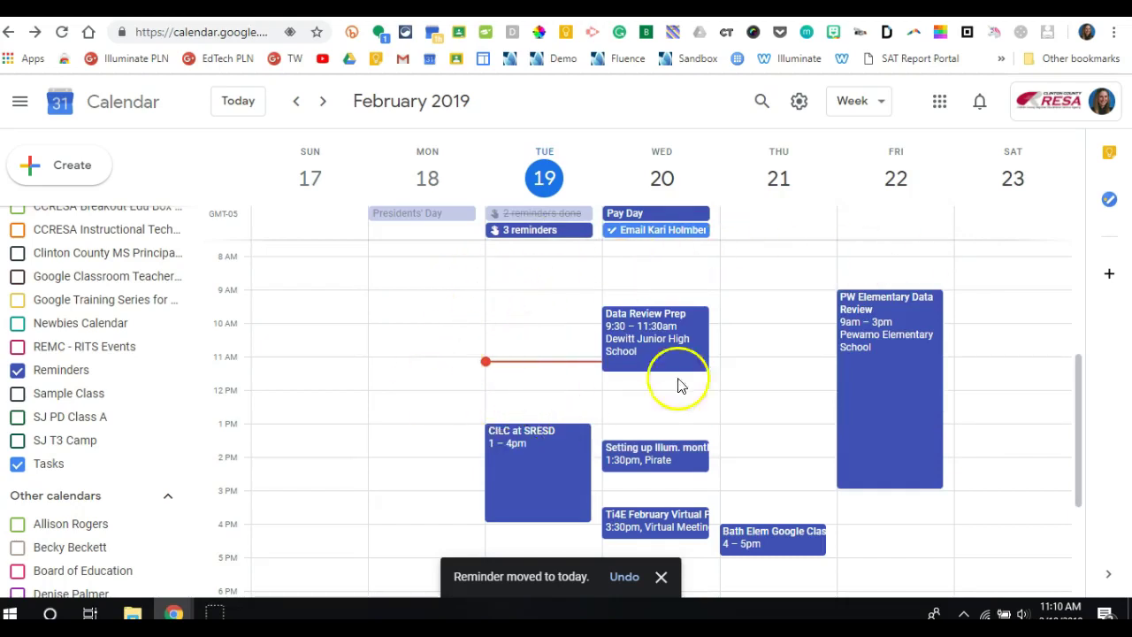
Create an untitled, non-repeating reminder on Tuesday, February 19 at 12:00pm and save it
left_click(512, 396)
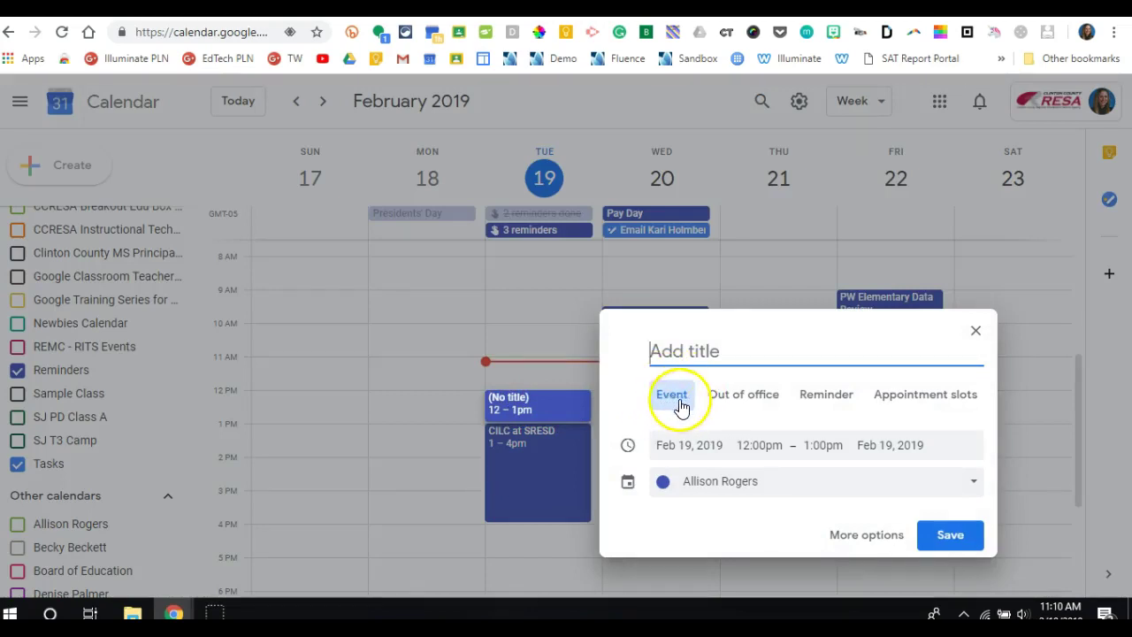
left_click(831, 398)
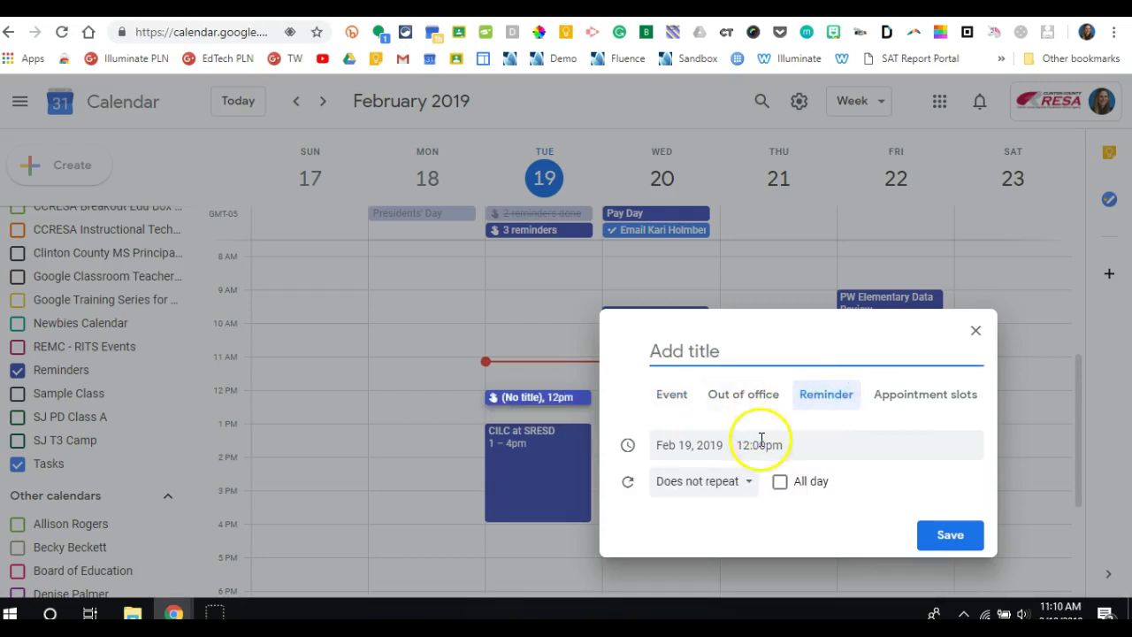
left_click(782, 483)
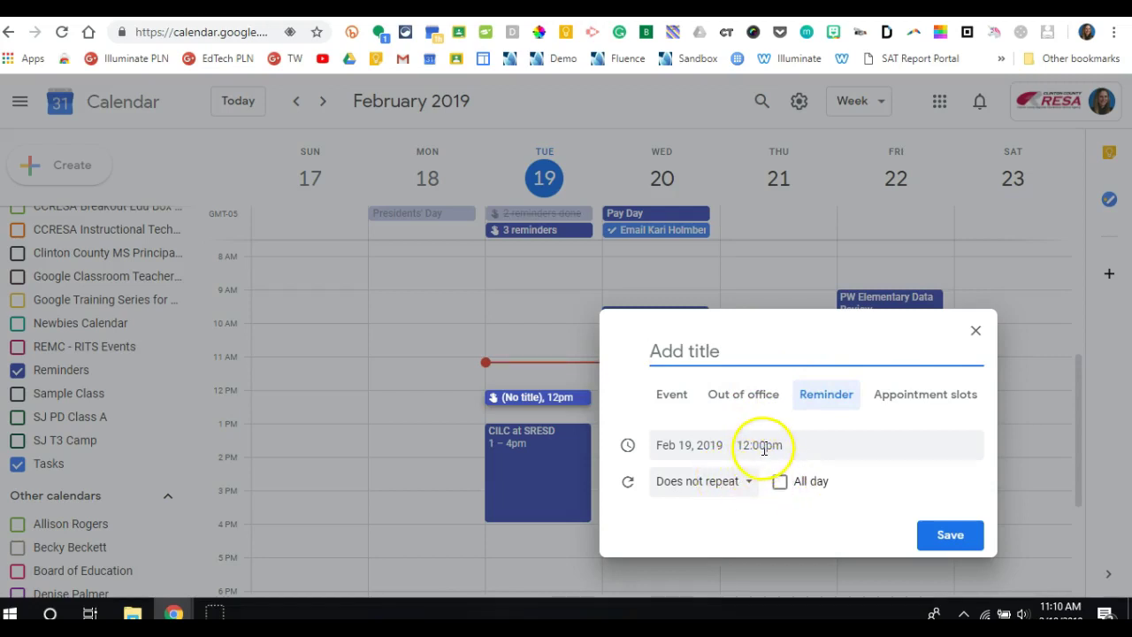
left_click(933, 535)
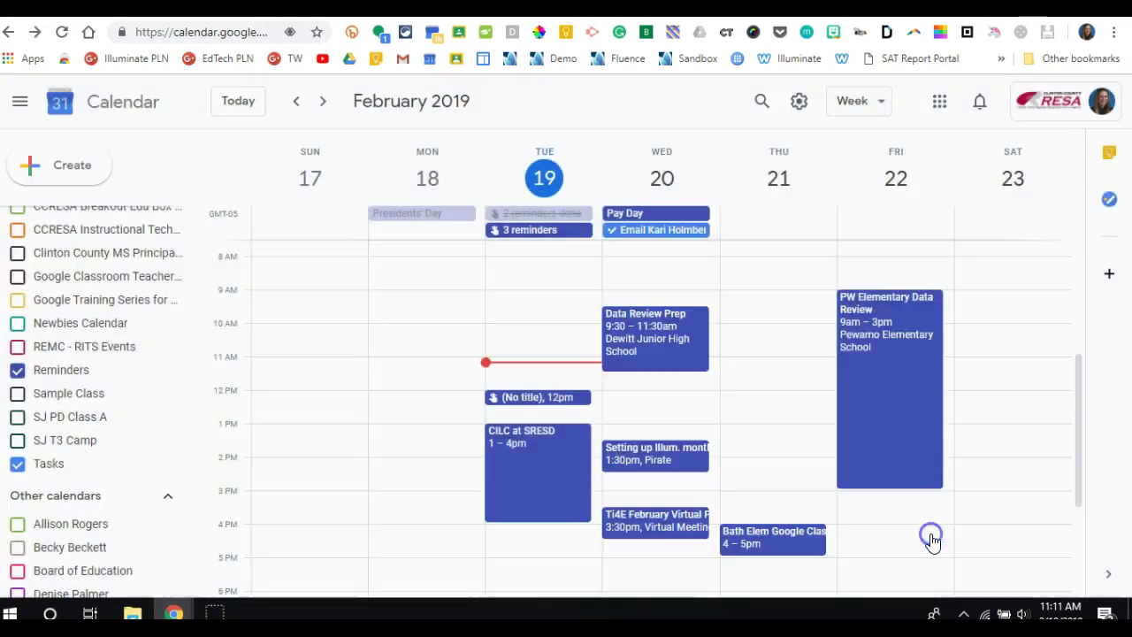
Title the untitled 12pm reminder on Tuesday, February 19 "test" and save it
left_click(539, 400)
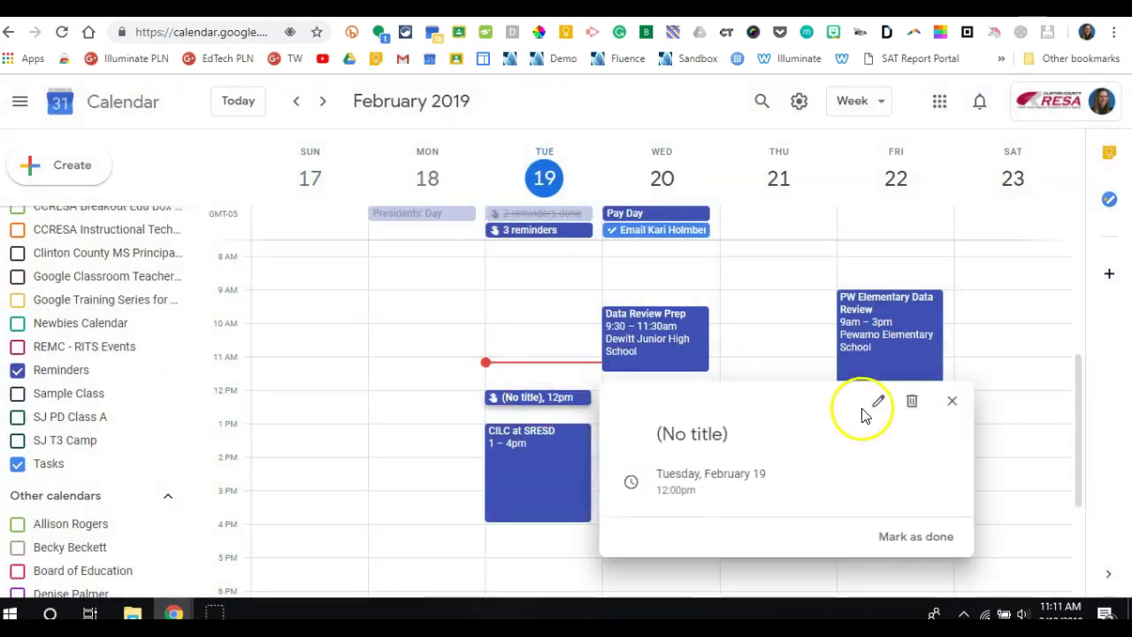
left_click(877, 403)
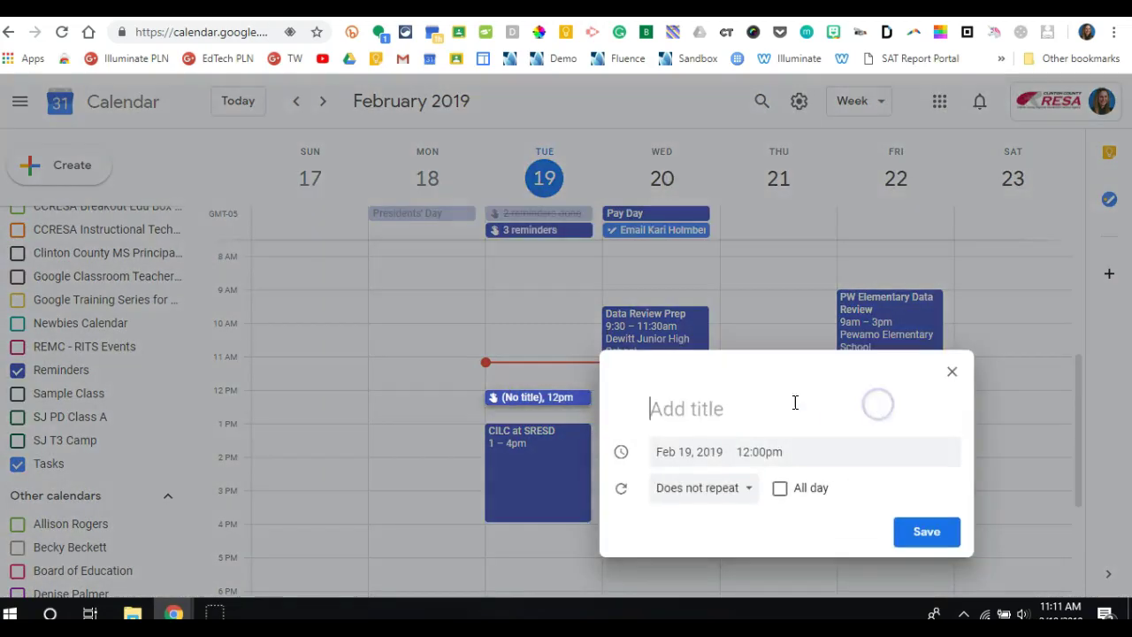
type("test")
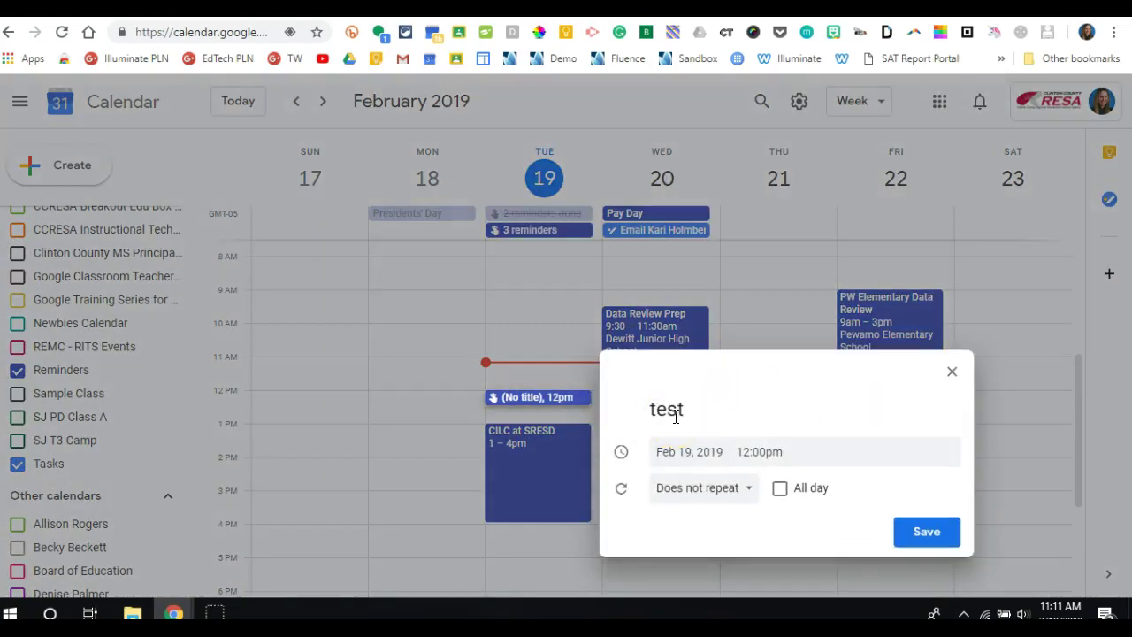
left_click(912, 535)
Change the "test" reminder on Tuesday, February 19 to an all-day reminder and save it
left_click(541, 412)
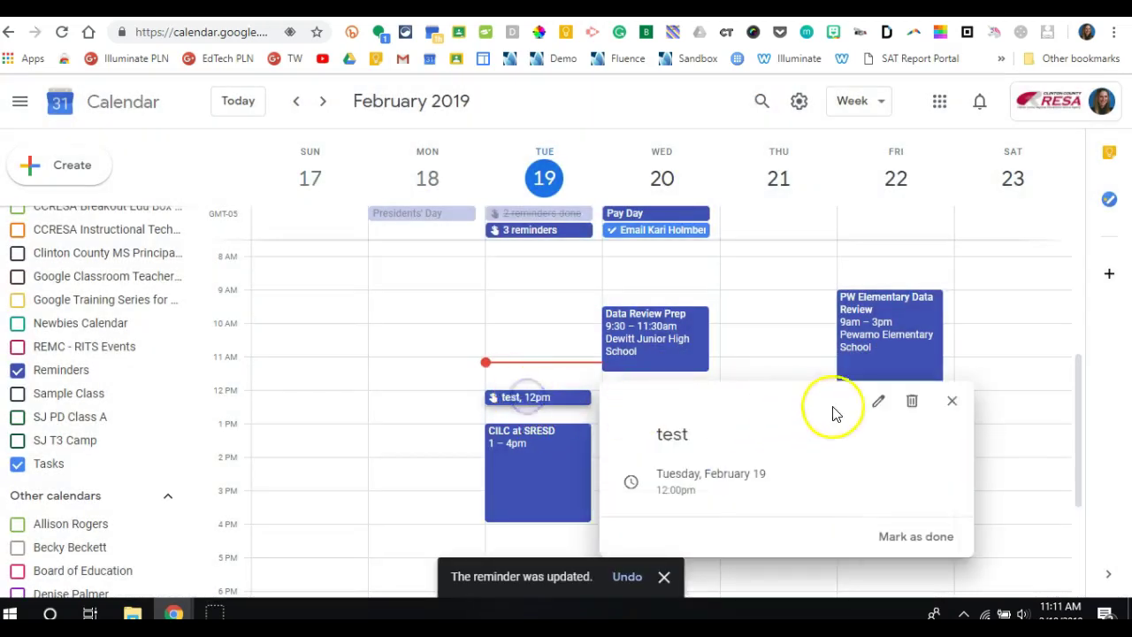
left_click(875, 404)
left_click(781, 489)
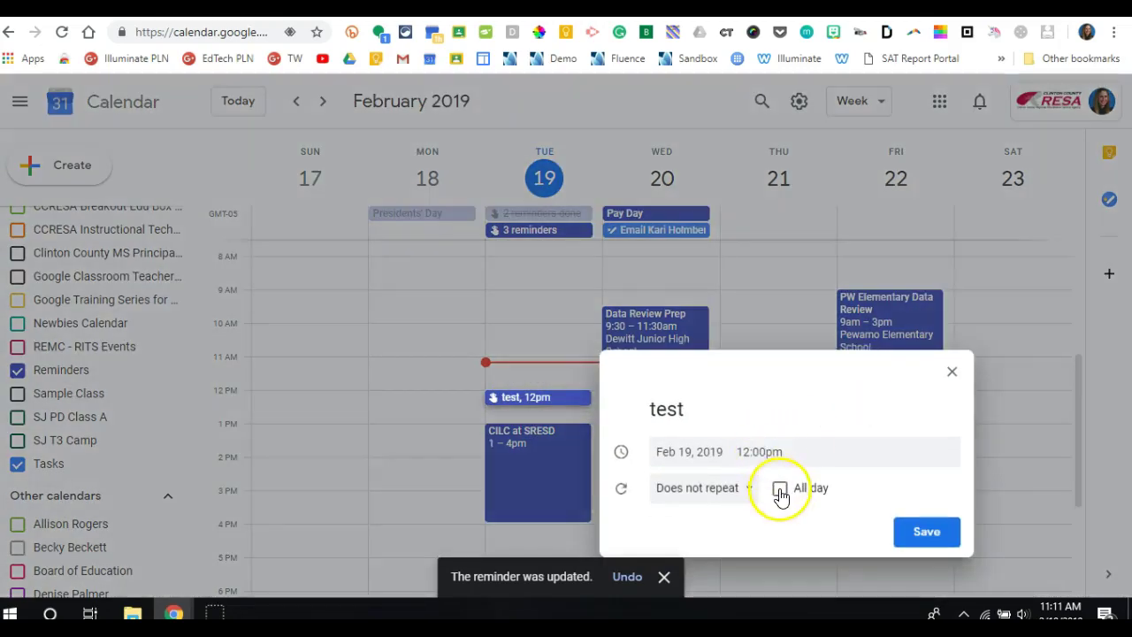
left_click(916, 389)
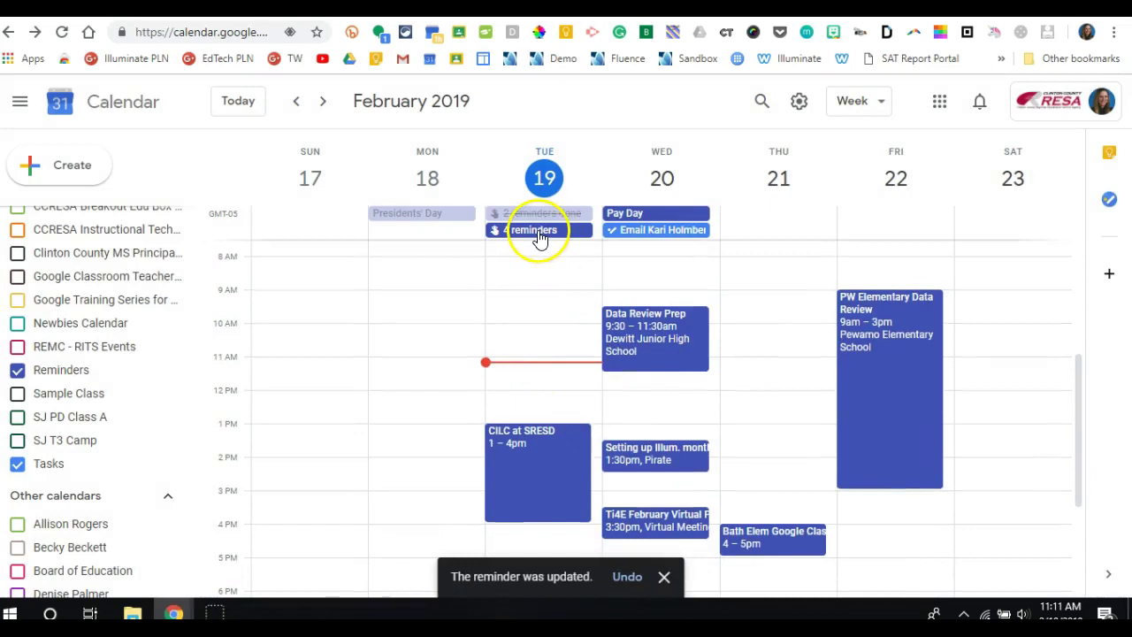
Delete the "test" reminder from Tuesday's all-day reminders and close the reminder list
left_click(538, 232)
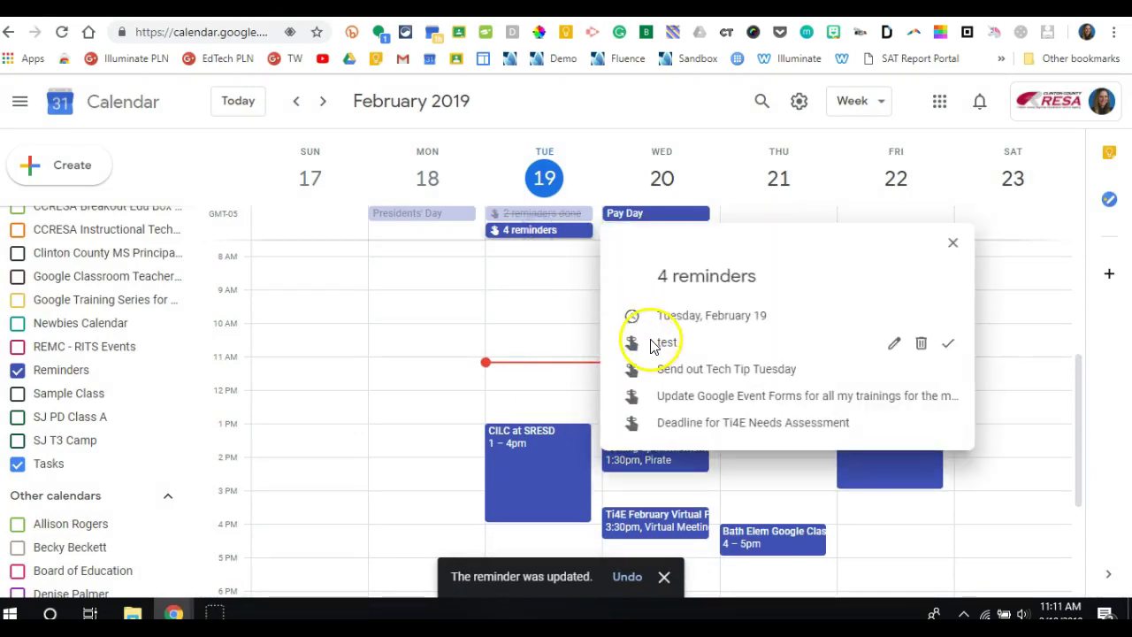
left_click(920, 344)
left_click(950, 236)
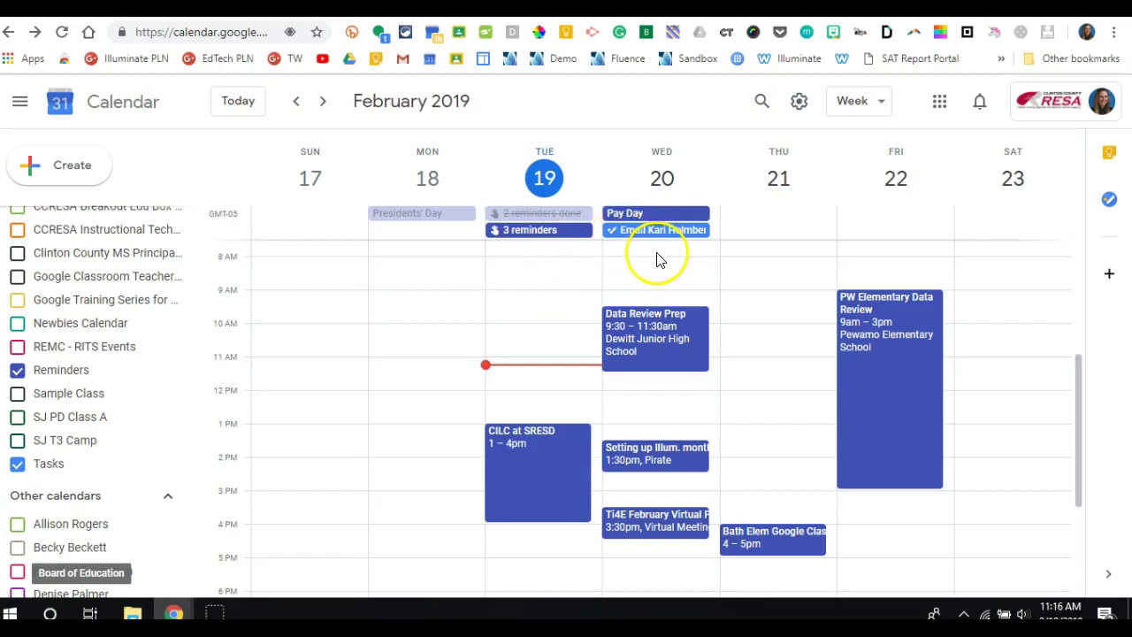
Open Google Tasks beside the calendar and add a task named "task 1" to My Tasks
left_click(1111, 203)
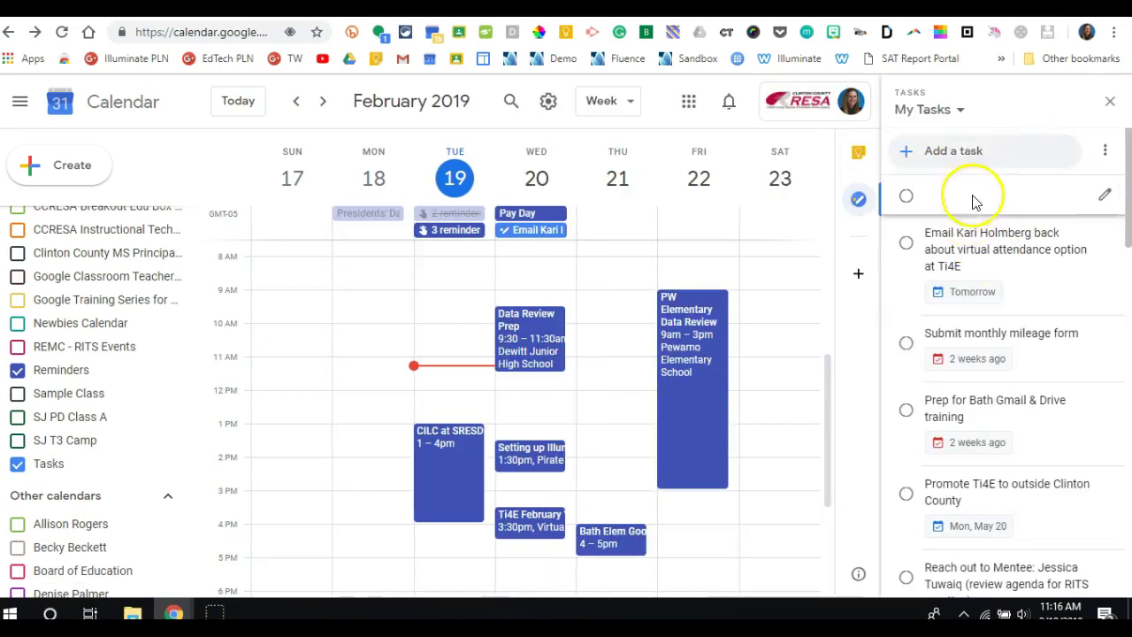
left_click(1016, 184)
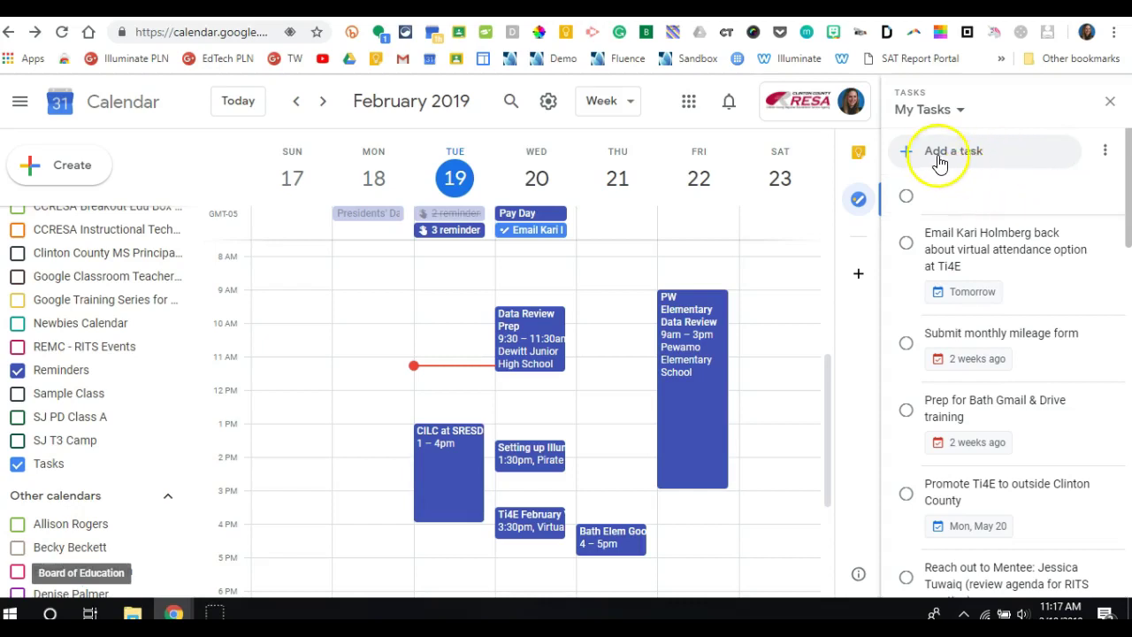
left_click(909, 152)
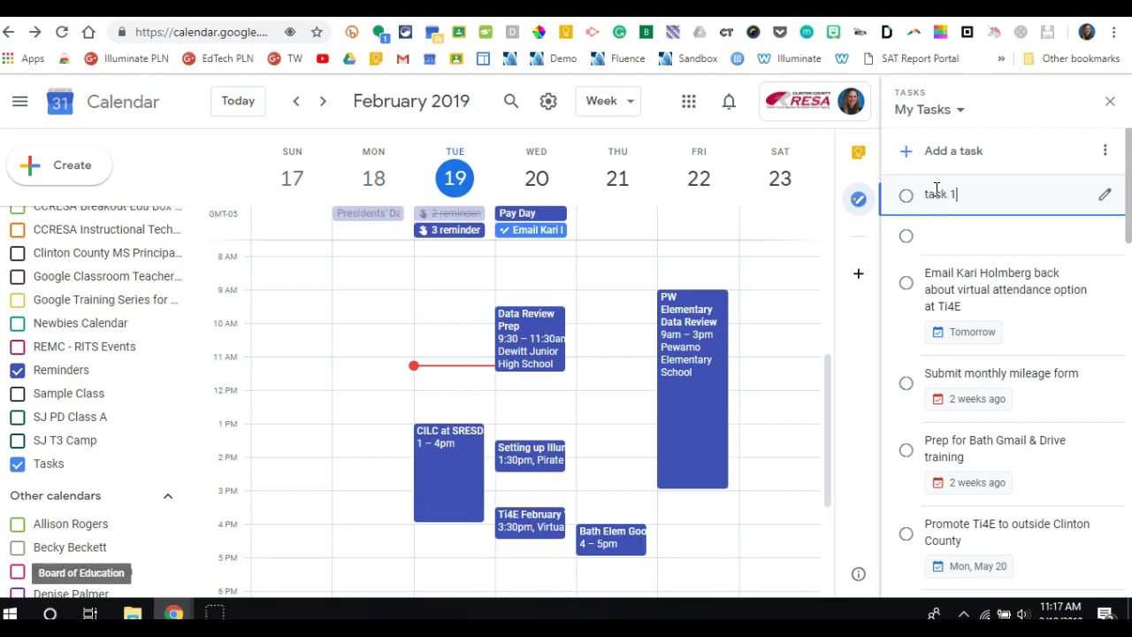
Set the date of "task 1" to today, February 19, keeping it in My Tasks, and return to the task list
left_click(1104, 199)
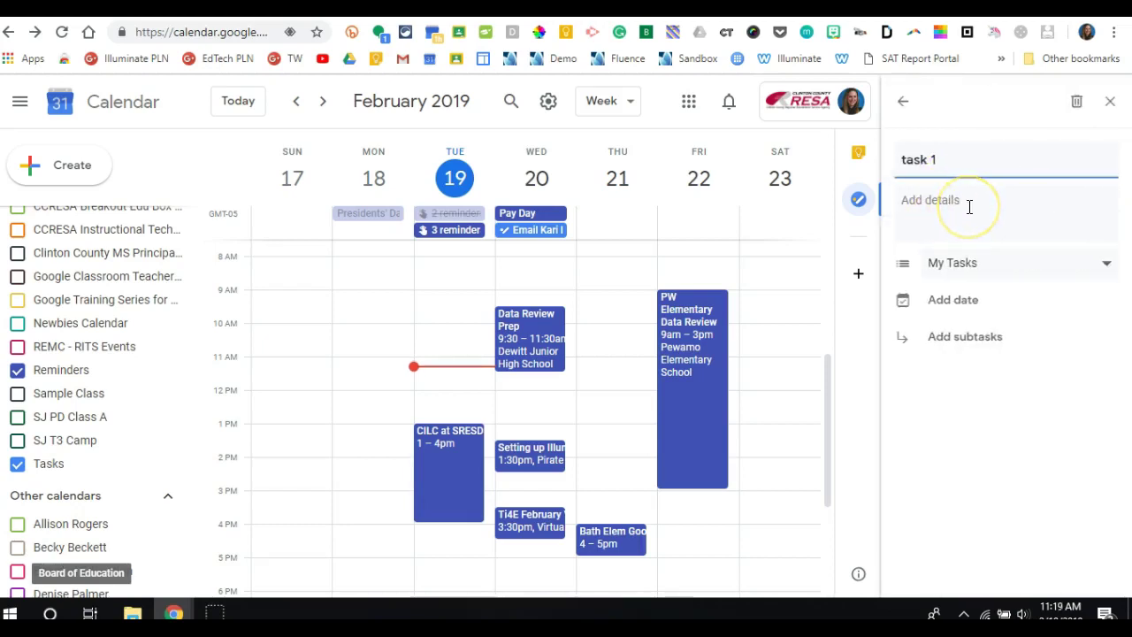
left_click(1108, 267)
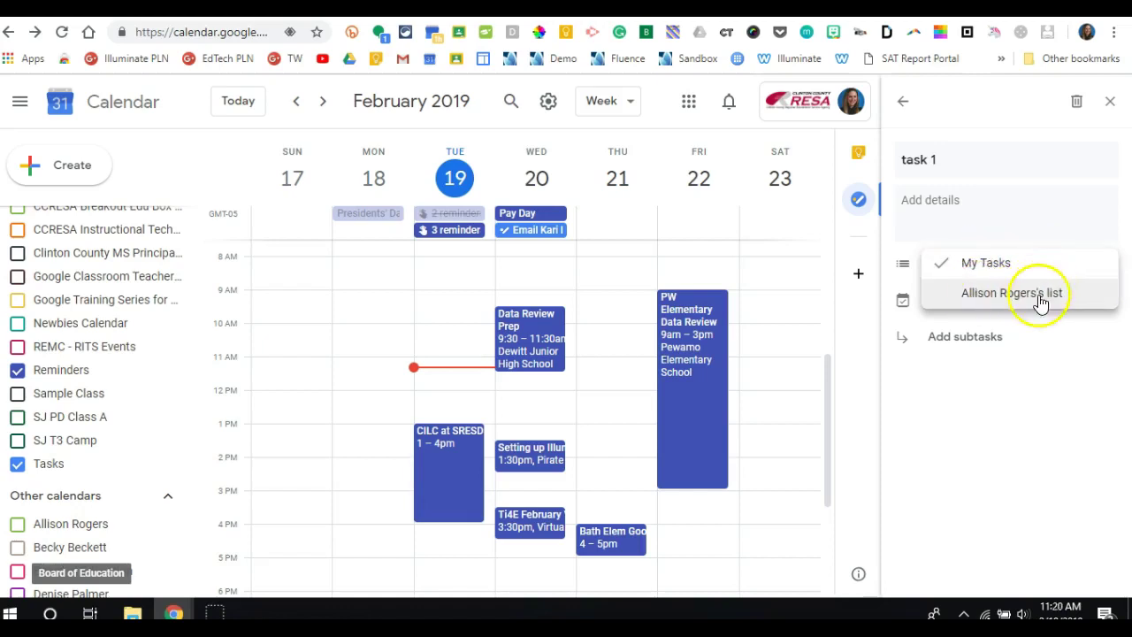
left_click(976, 411)
left_click(937, 303)
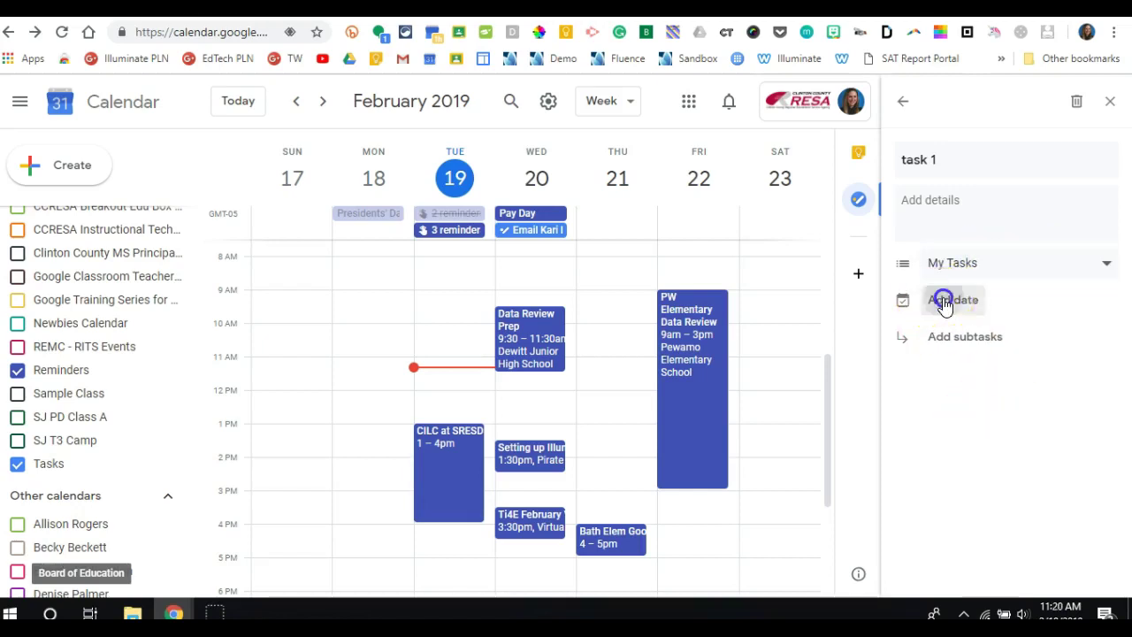
left_click(976, 367)
left_click(940, 339)
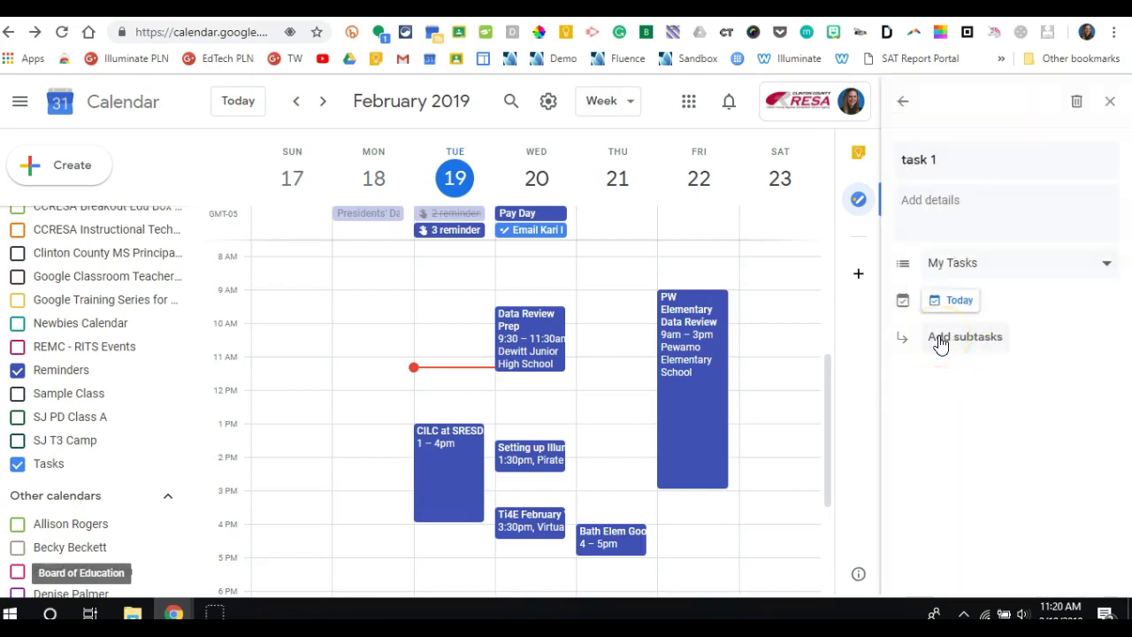
left_click(901, 101)
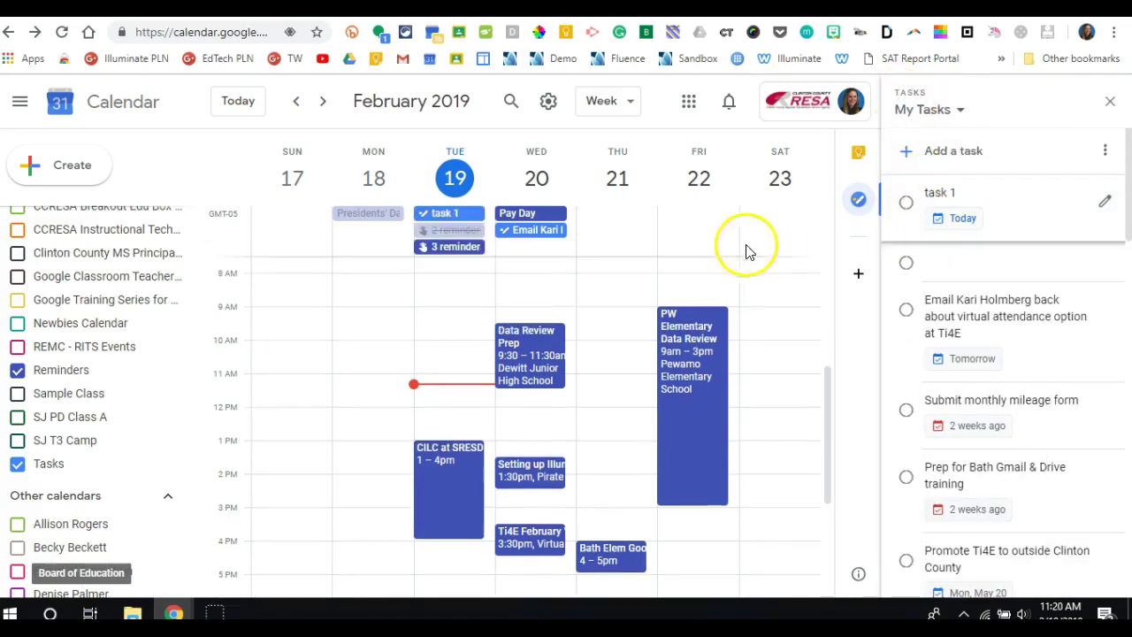
Mark "task 1" complete from its entry on the calendar and close its details
left_click(444, 215)
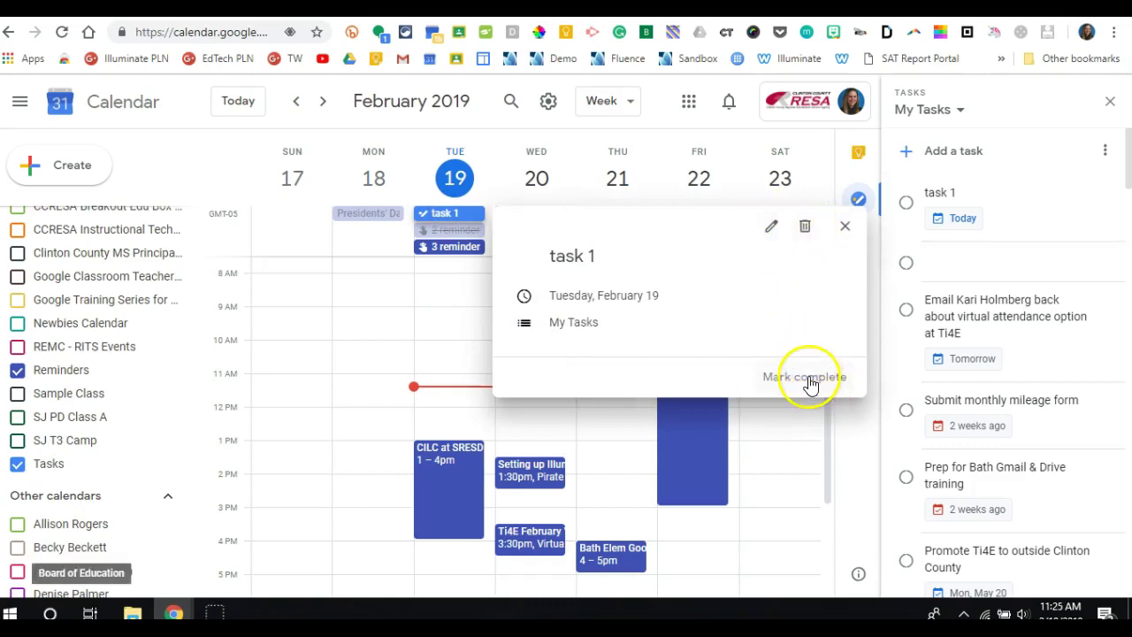
left_click(809, 379)
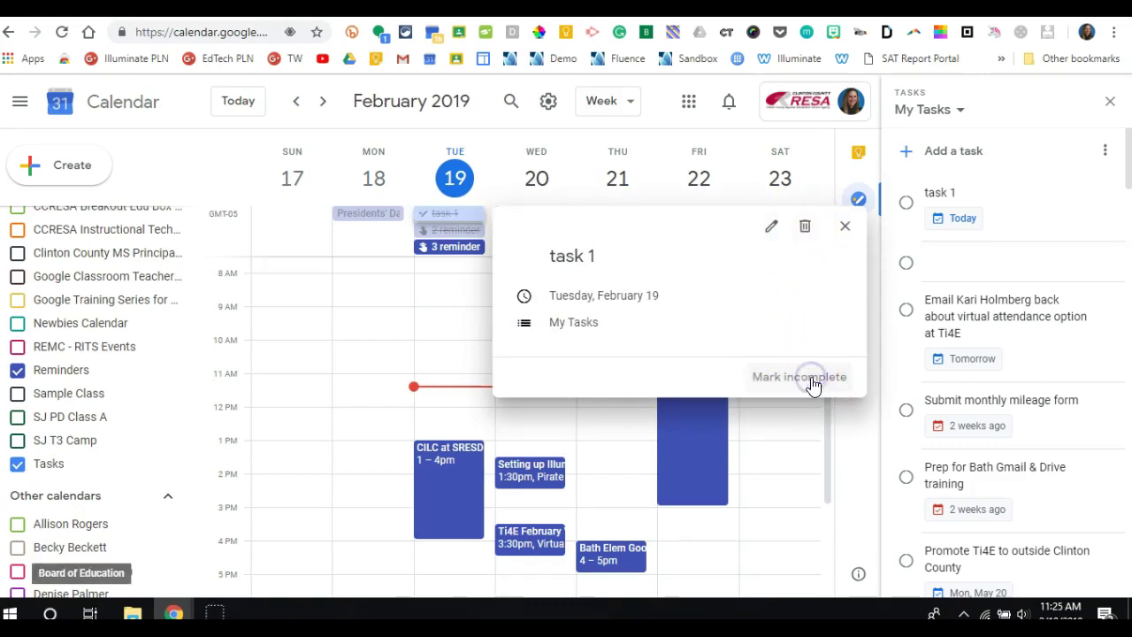
left_click(844, 226)
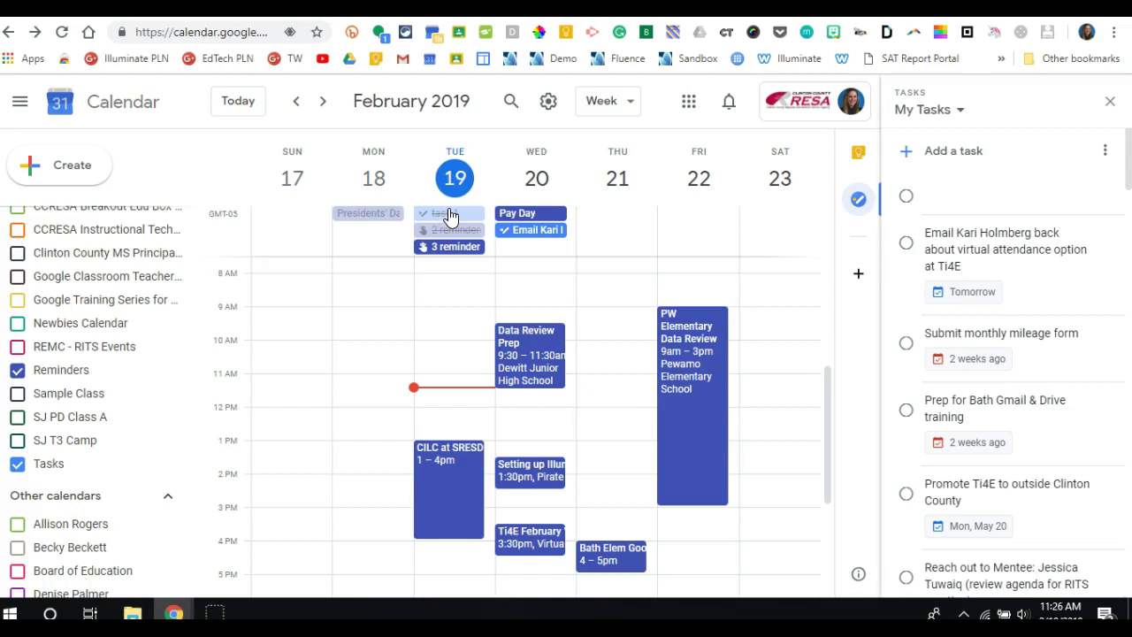
Mark the completed "task 1" as incomplete again from the calendar and close its details
left_click(449, 216)
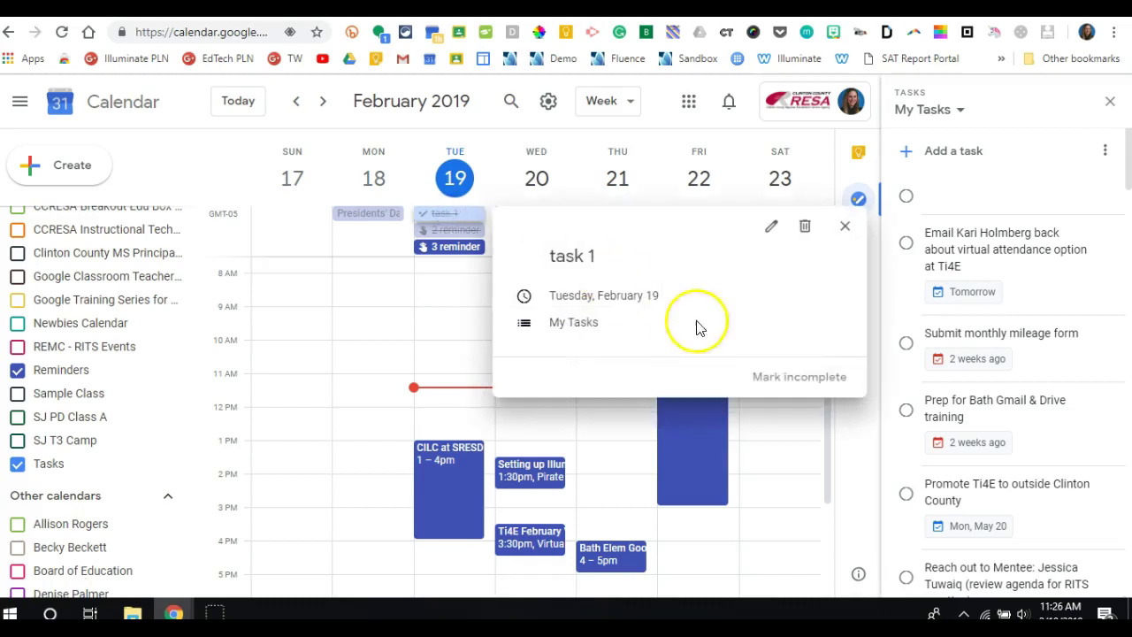
left_click(808, 378)
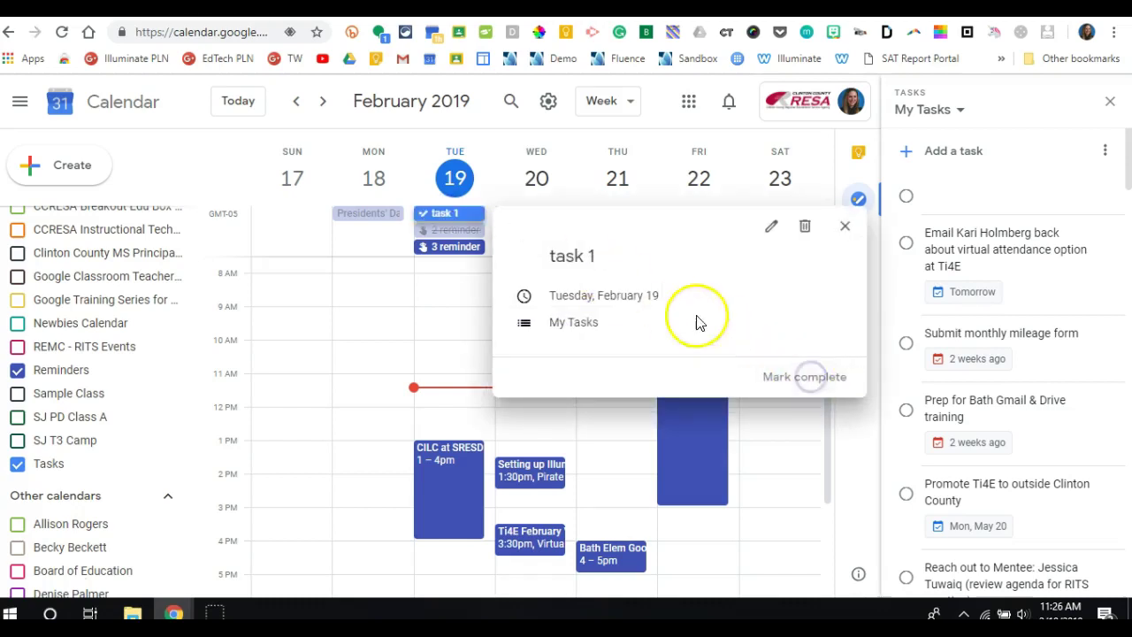
left_click(845, 230)
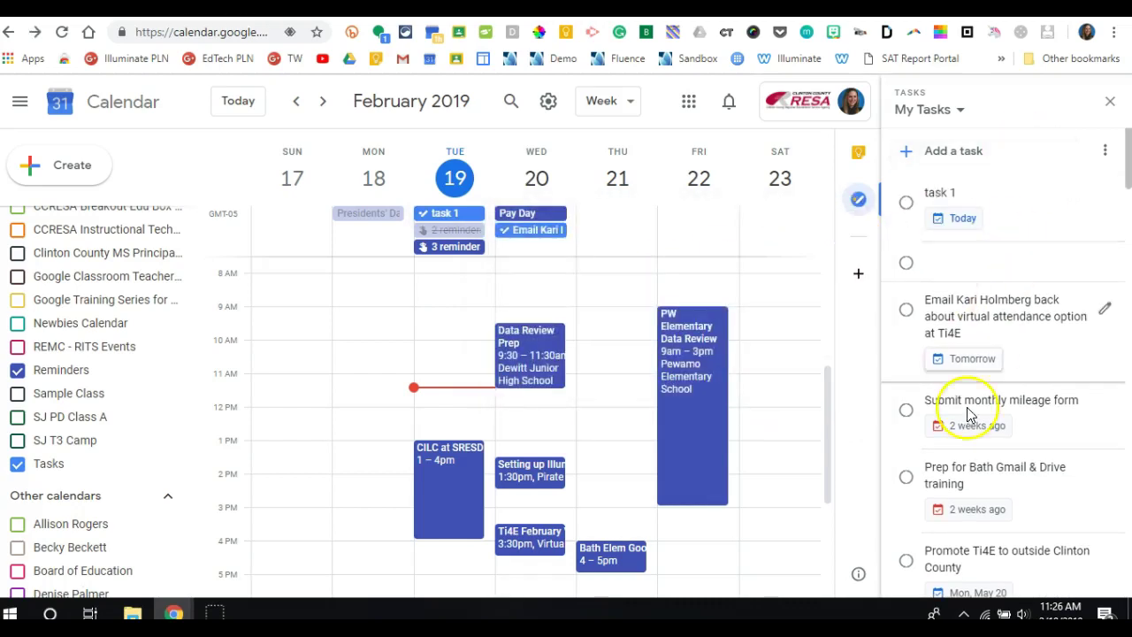
Look through the My Tasks list, from the upcoming dated tasks down to the completed ones
scroll(1018, 230, "down", 10)
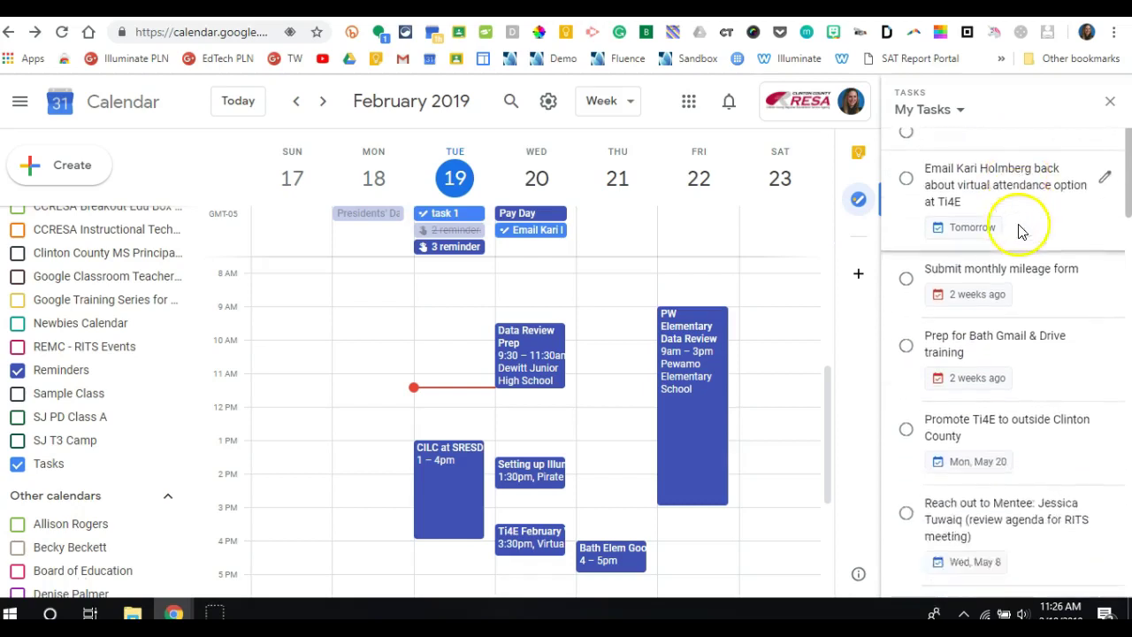
scroll(1021, 239, "down", 1)
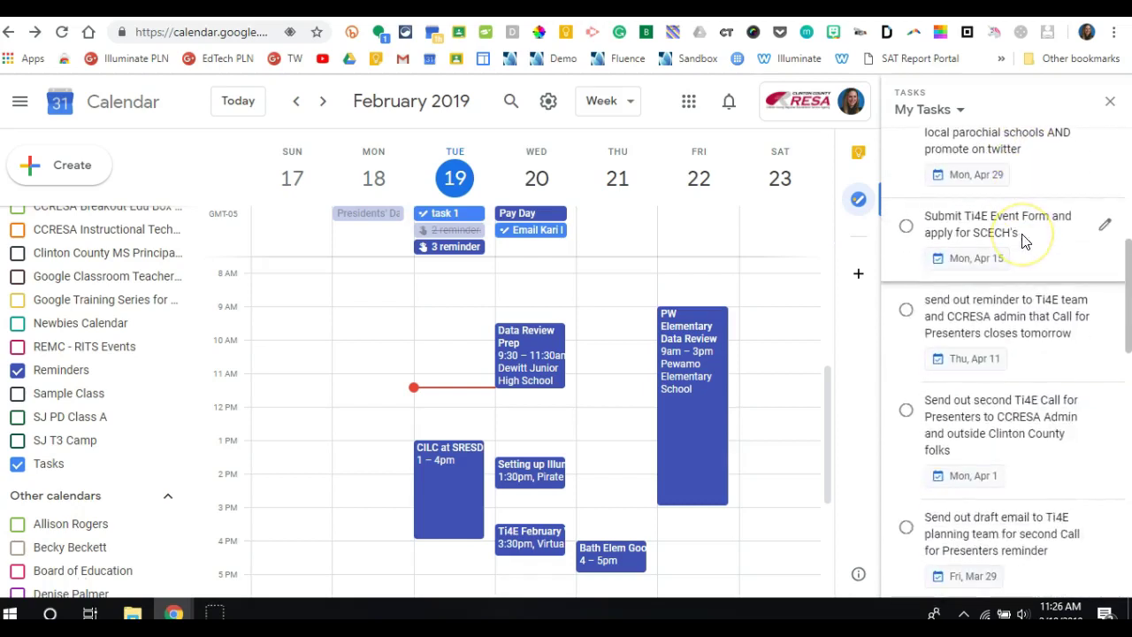
scroll(1022, 238, "down", 10)
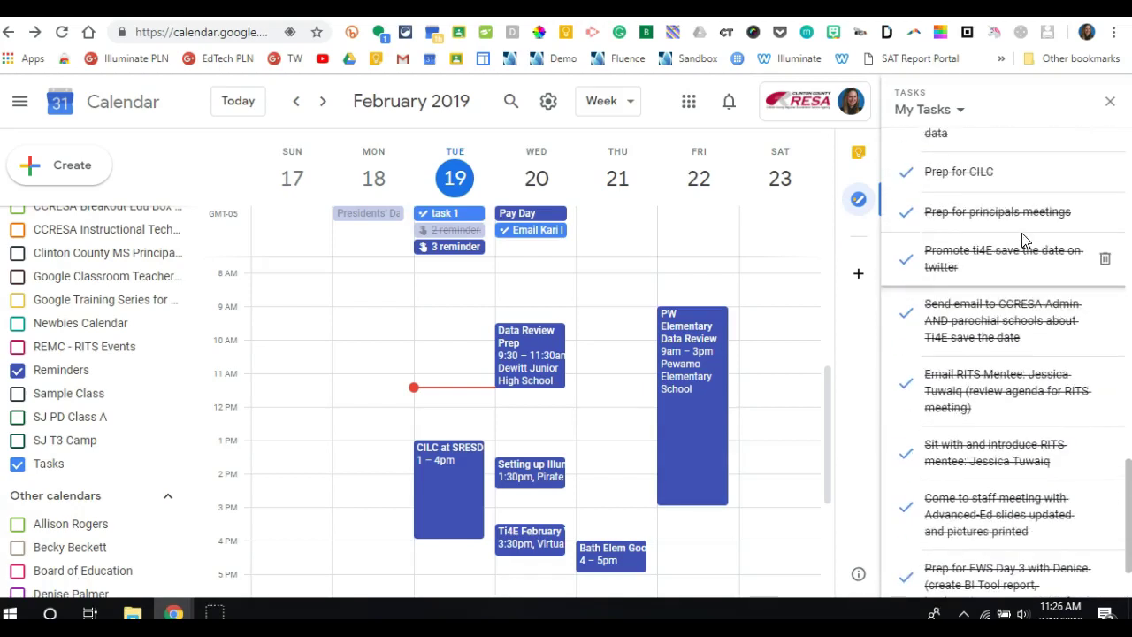
Mark "task 1" complete from its entry in the My Tasks list
scroll(1023, 235, "up", 3)
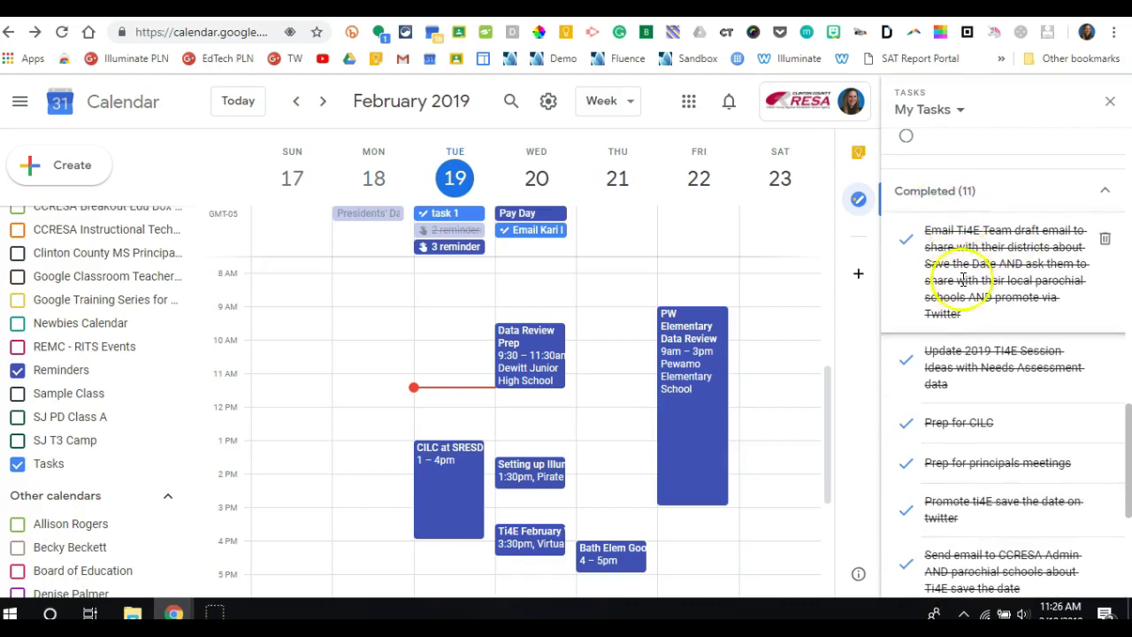
scroll(954, 292, "down", 4)
scroll(937, 341, "up", 4)
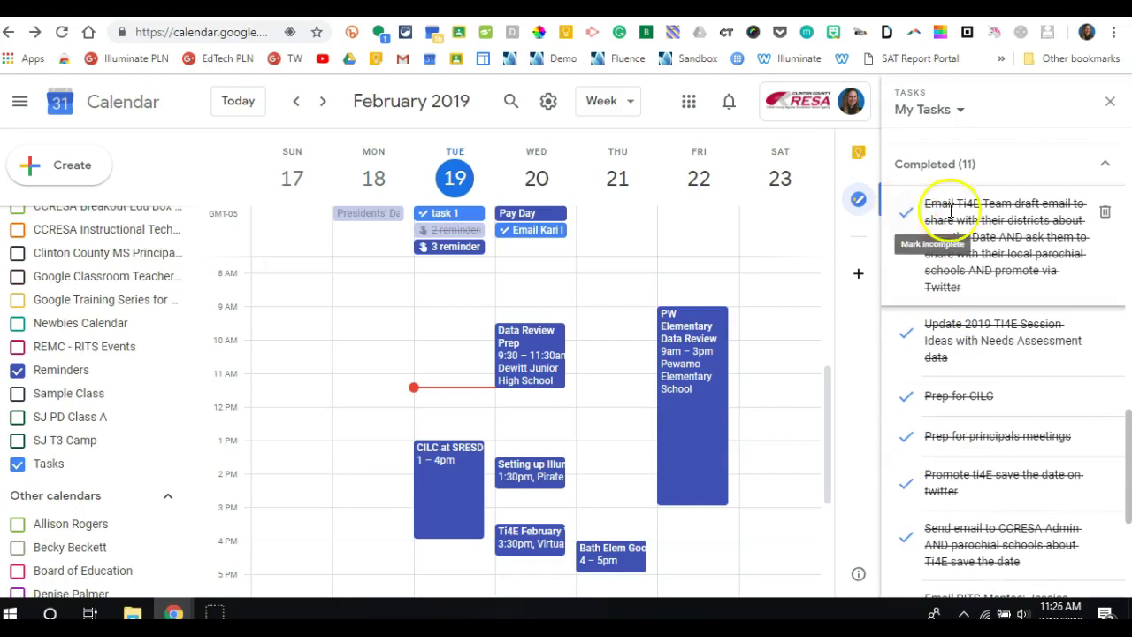
scroll(1063, 256, "up", 5)
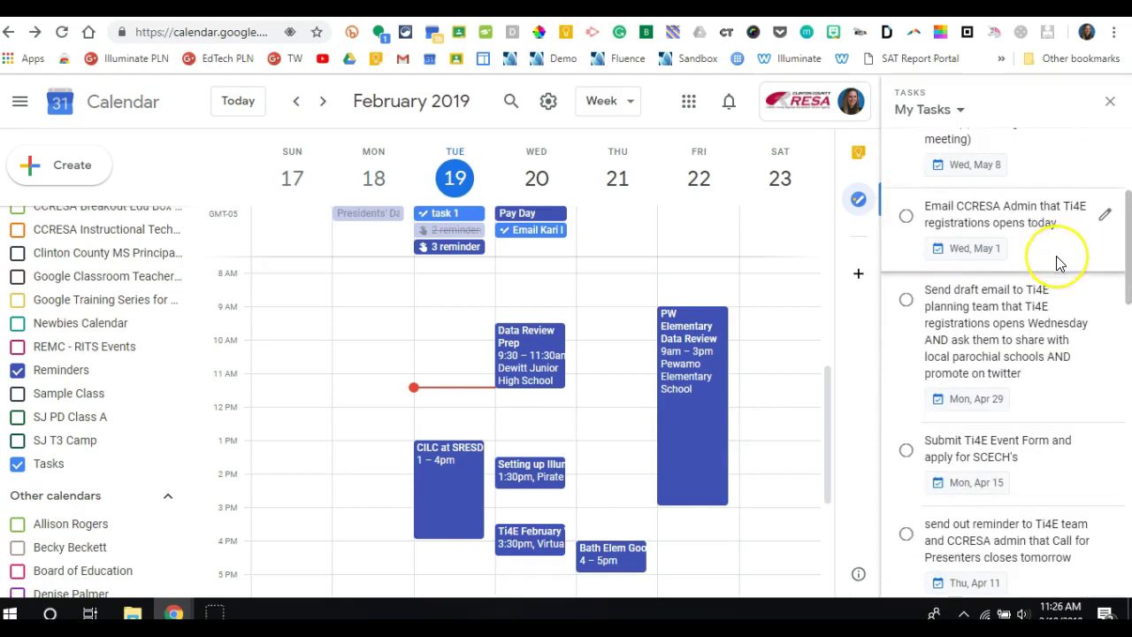
scroll(1063, 255, "up", 6)
scroll(1056, 263, "up", 1)
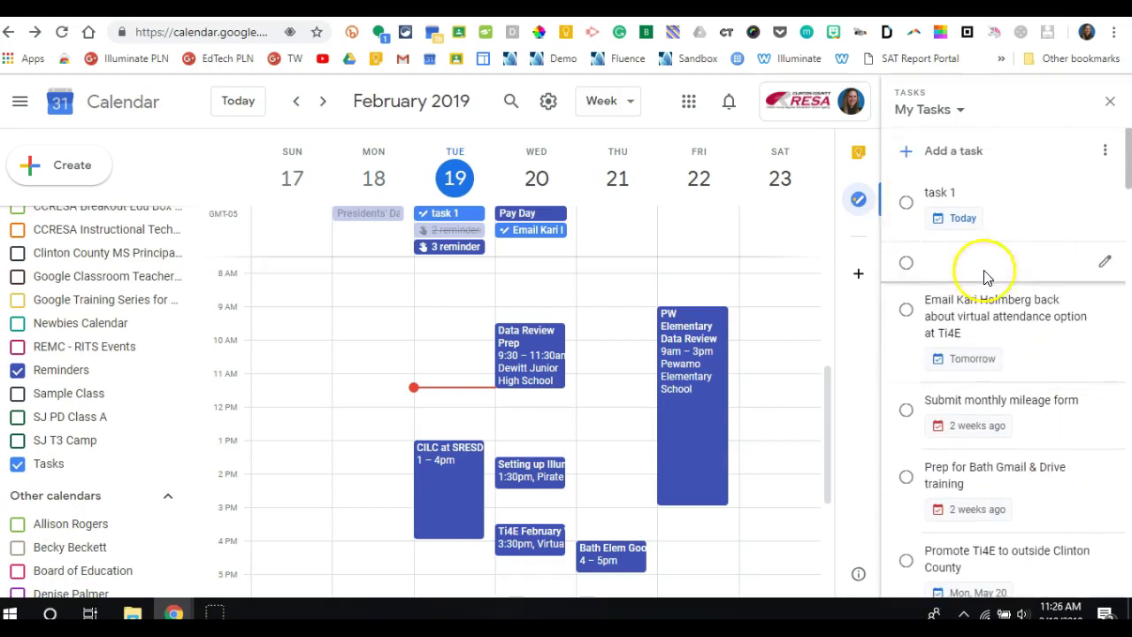
left_click(903, 207)
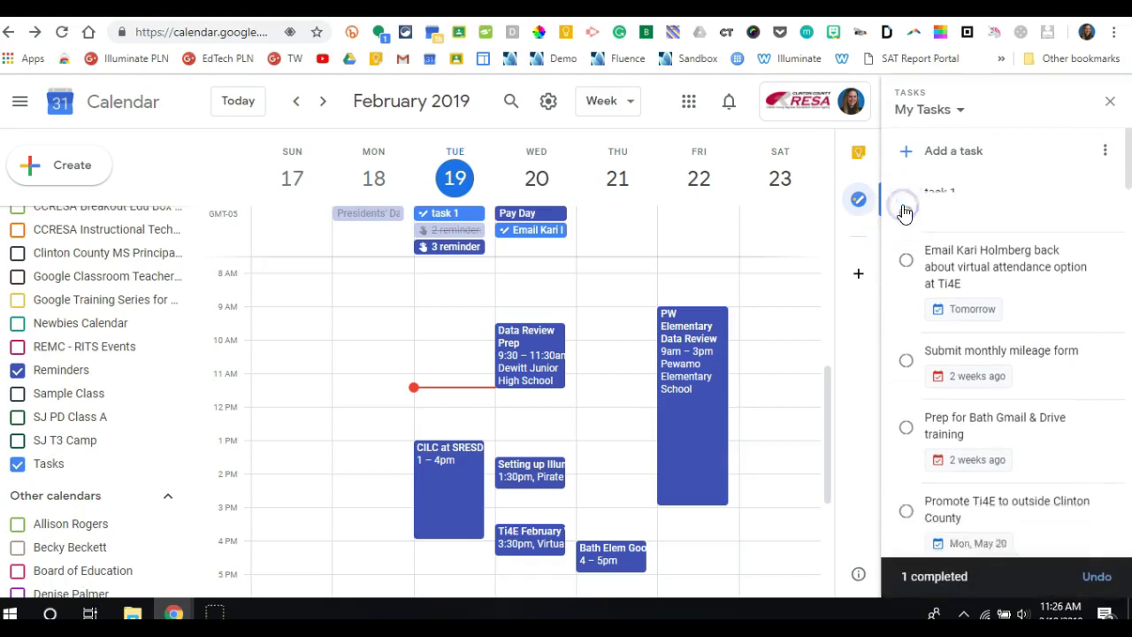
Check the details of the completed "task 1" on the calendar, and close both the details and the task list
left_click(437, 215)
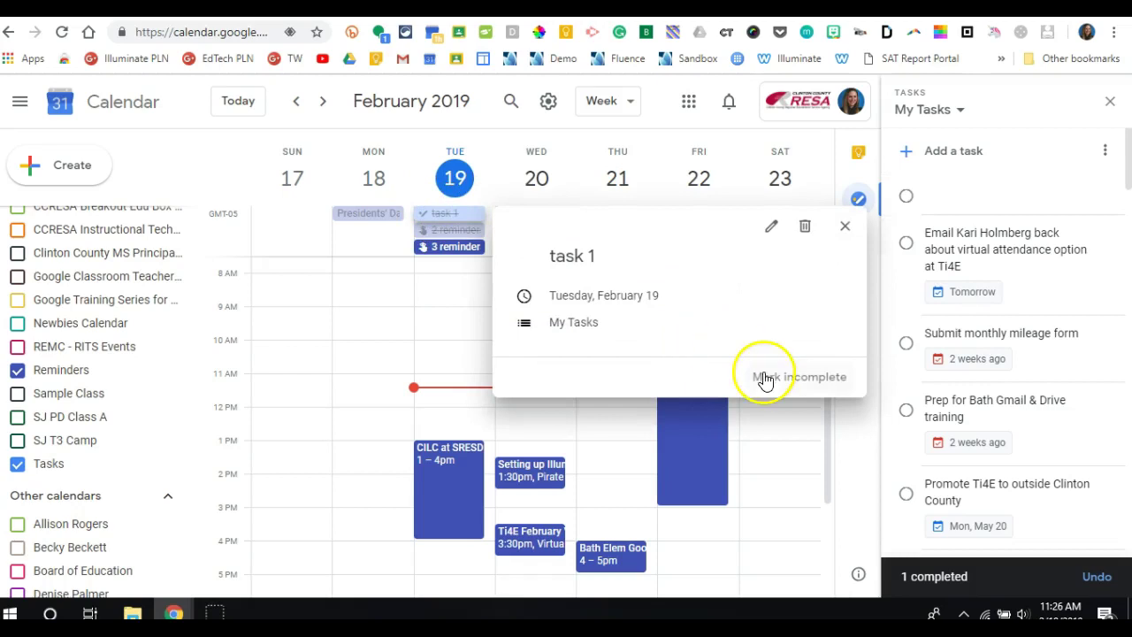
left_click(847, 226)
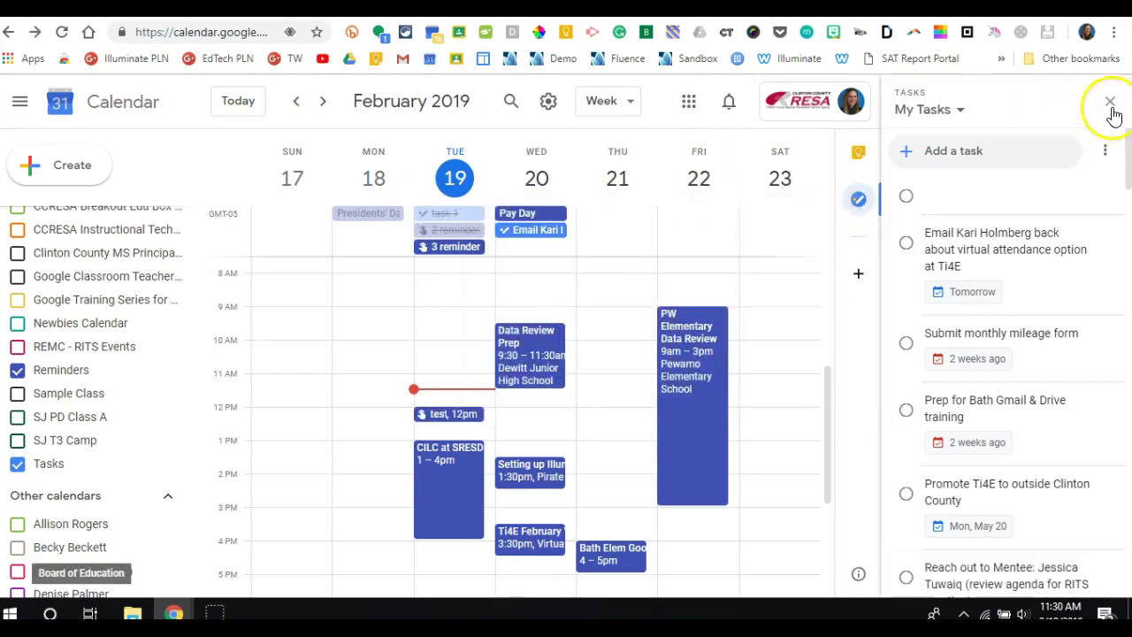
left_click(1114, 105)
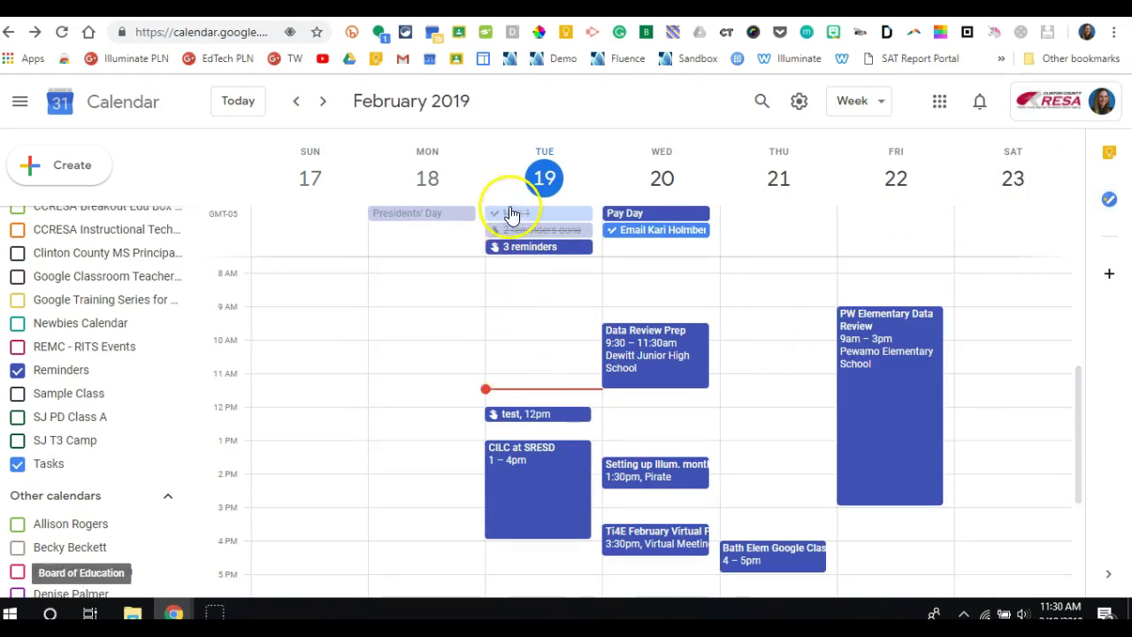
Move "task 1" to Thursday, February 21, and reschedule the "test" reminder to Wednesday, February 20 at 8:30am directly on the calendar
left_click_drag(555, 214, 752, 239)
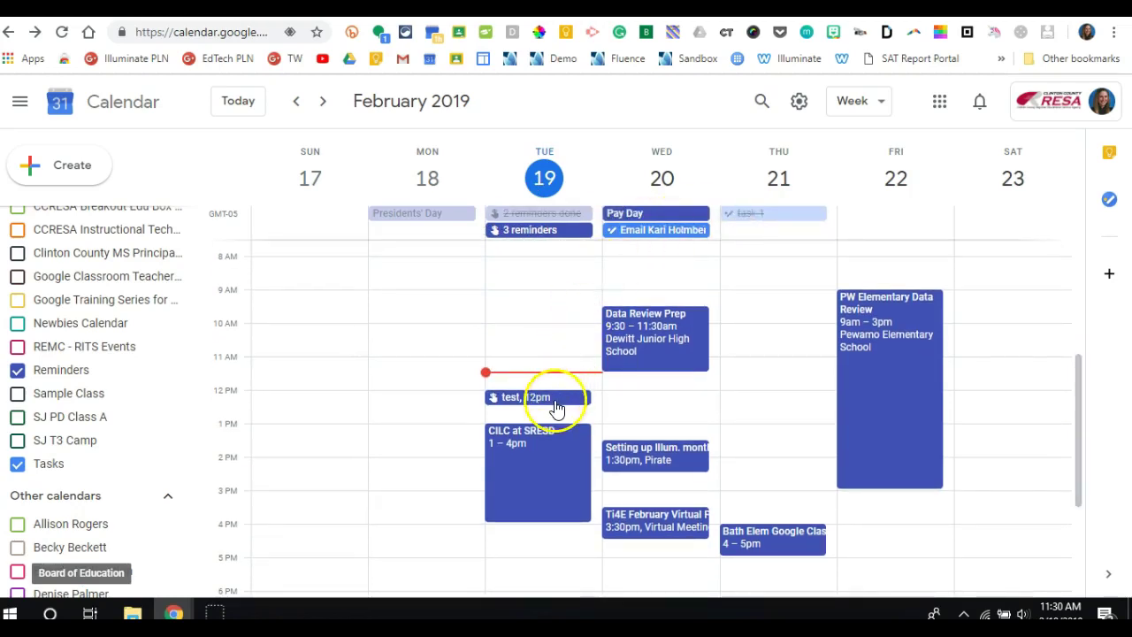
left_click_drag(543, 399, 691, 280)
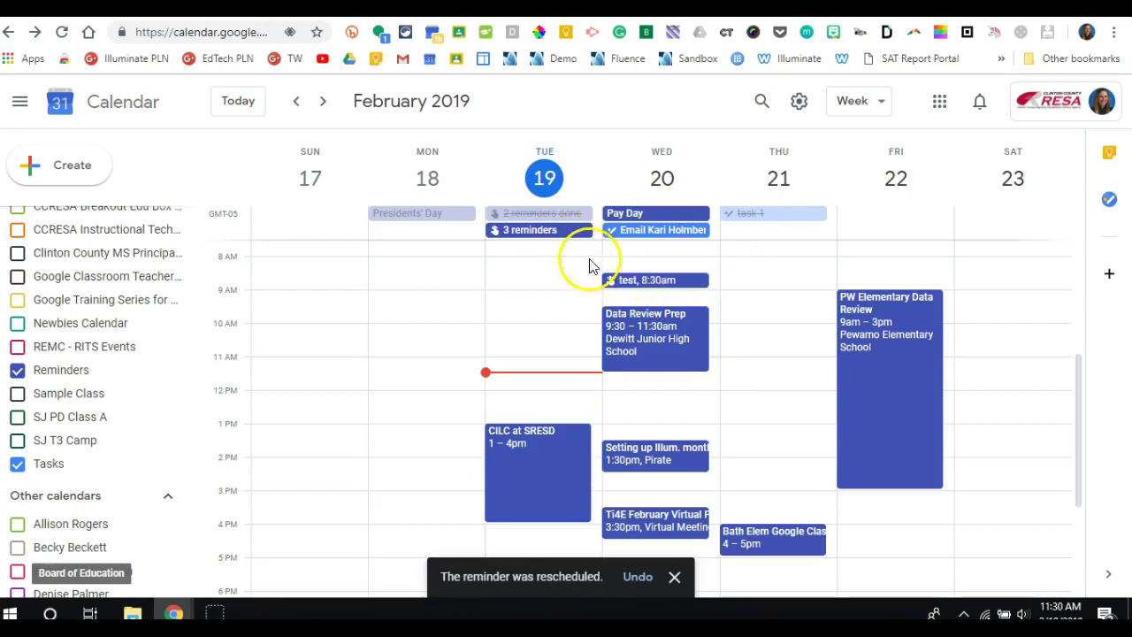
Reschedule the "test" reminder to Tuesday, February 19 at 9:15am and move "task 1" back to Tuesday, February 19
left_click(628, 283)
left_click_drag(627, 285, 563, 302)
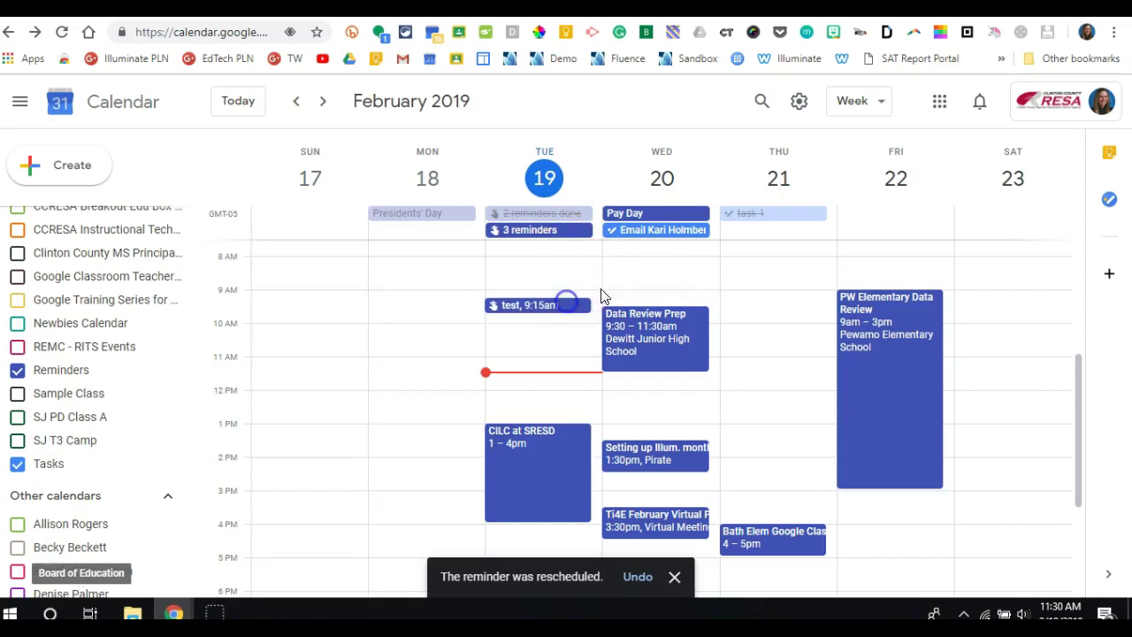
left_click(743, 219)
left_click_drag(743, 225, 556, 228)
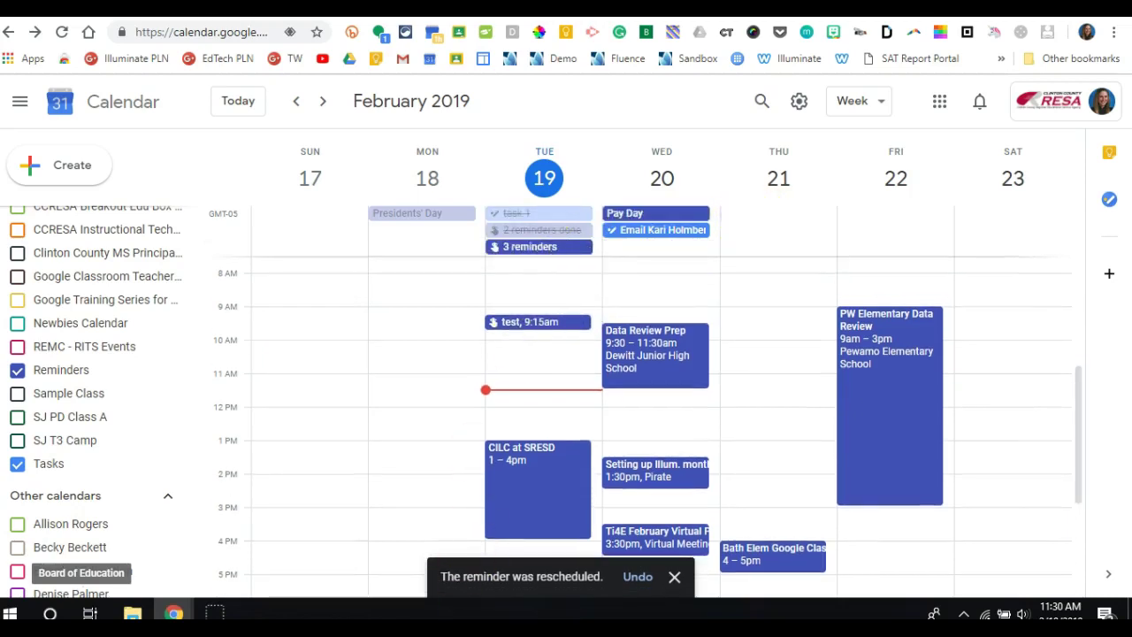
left_click(299, 451)
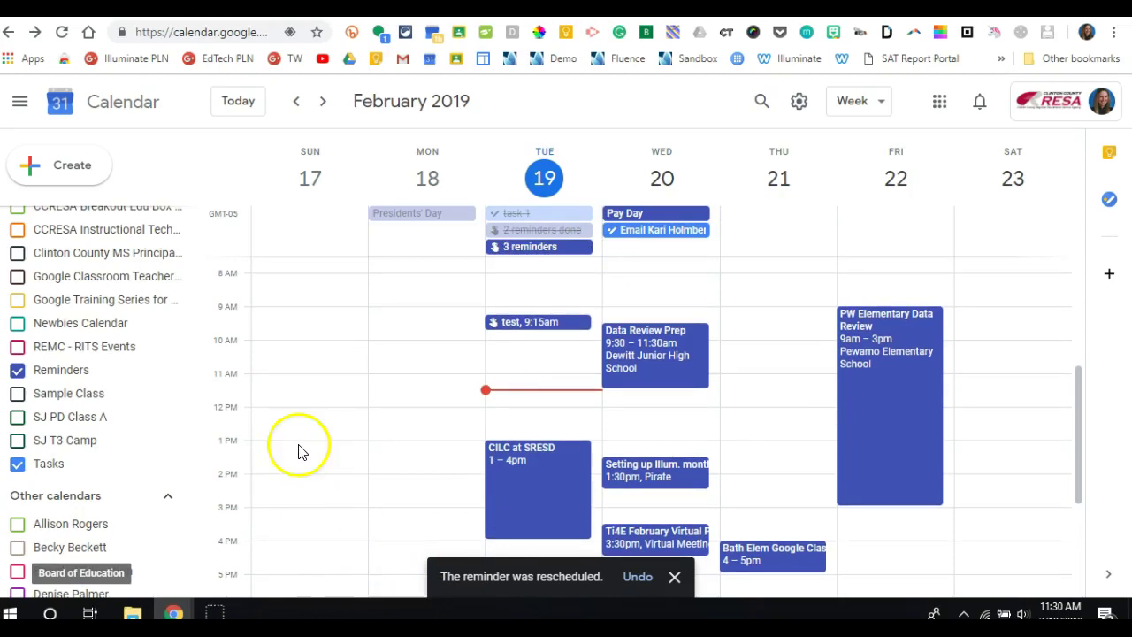